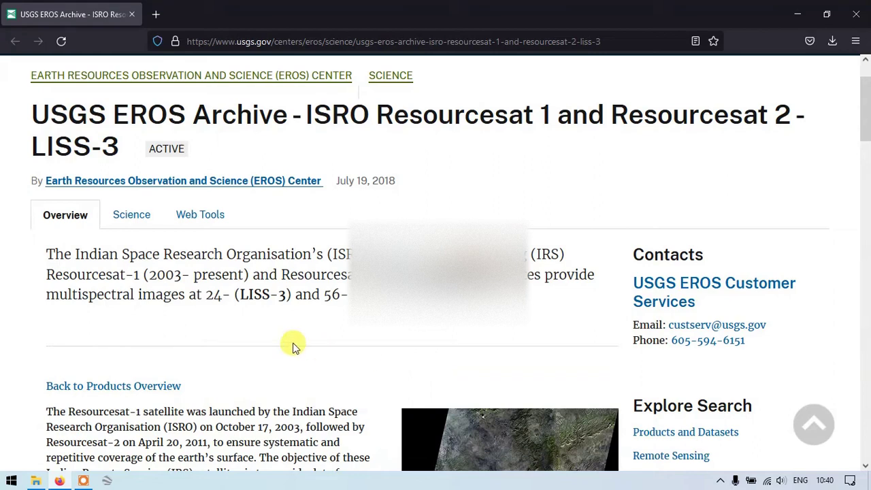
# - On the USGS Resourcesat page, highlight the 2003–present operating dates and the LISS-3 intro mention
pyautogui.scroll(-2, 292, 345)
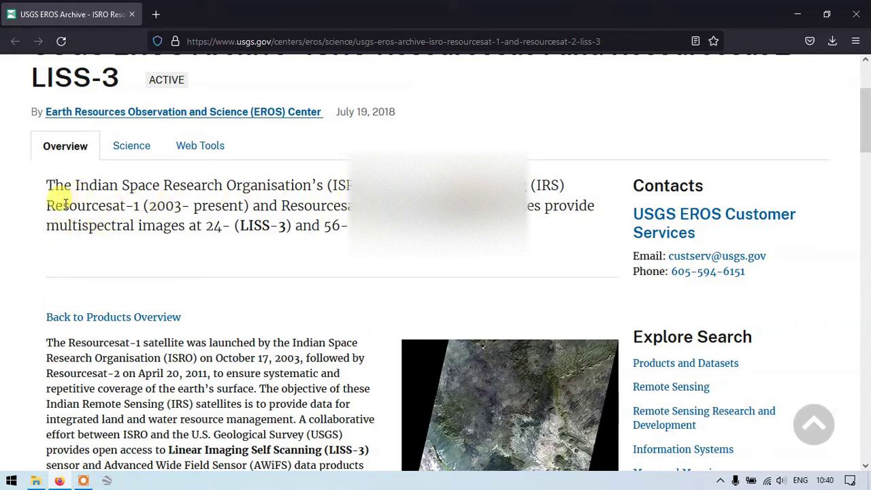
pyautogui.moveTo(150, 205); pyautogui.dragTo(243, 205)
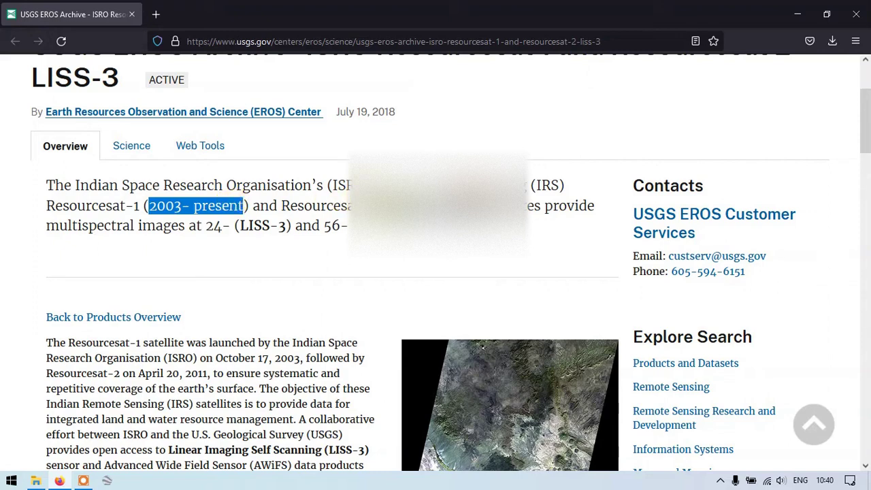
pyautogui.click(408, 201)
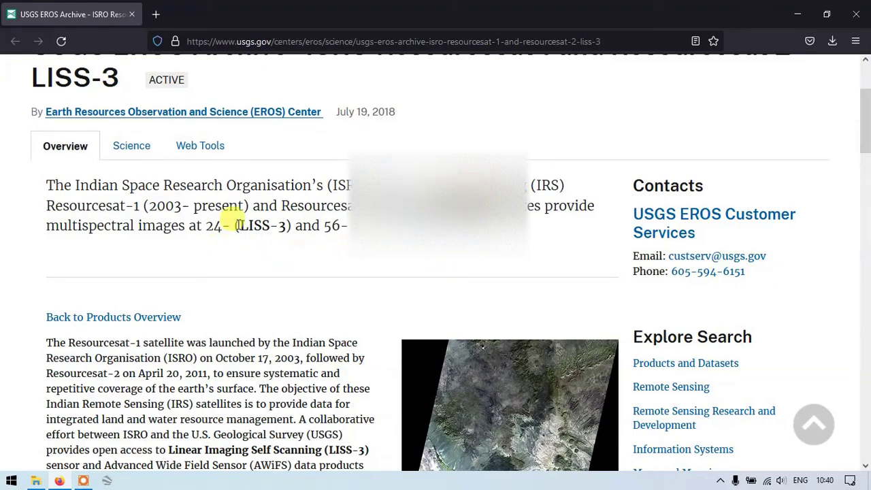
pyautogui.moveTo(239, 225); pyautogui.dragTo(293, 228)
# - Highlight LISS-3's 4 bands and 24 m resolution in the specifications table, then open a new tab
pyautogui.scroll(-5, 302, 247)
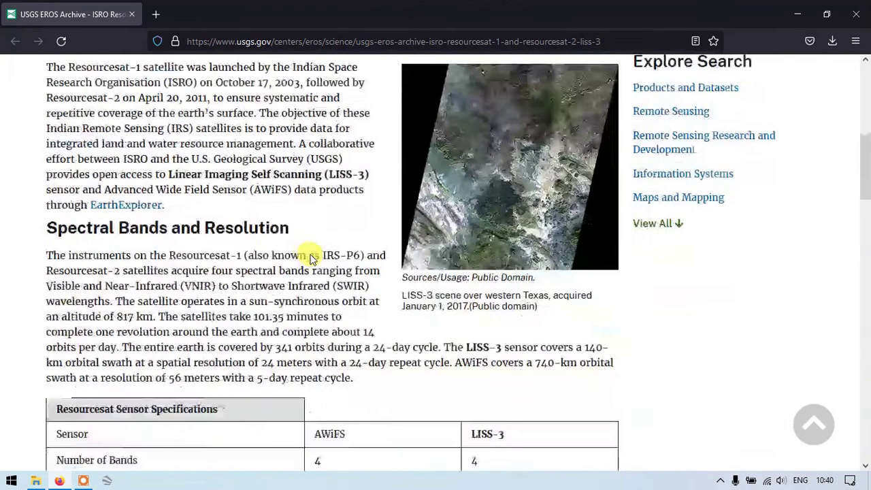
pyautogui.scroll(-2, 301, 252)
pyautogui.scroll(-3, 310, 259)
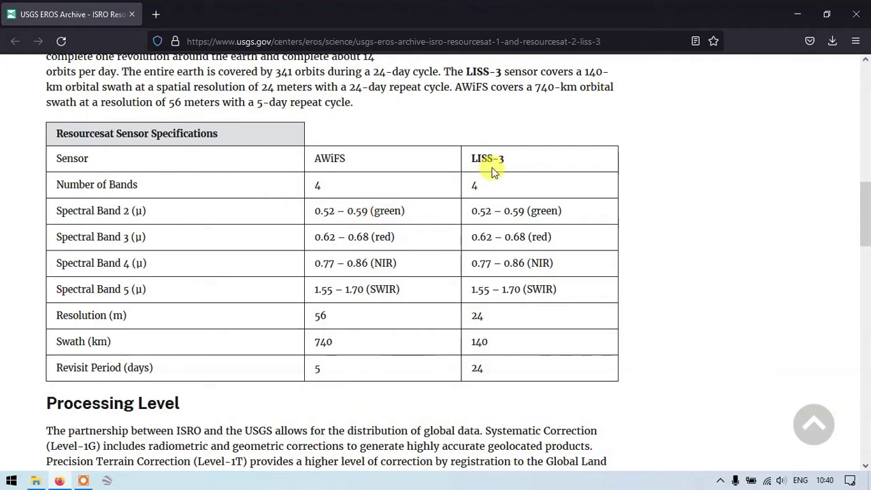
pyautogui.doubleClick(474, 184)
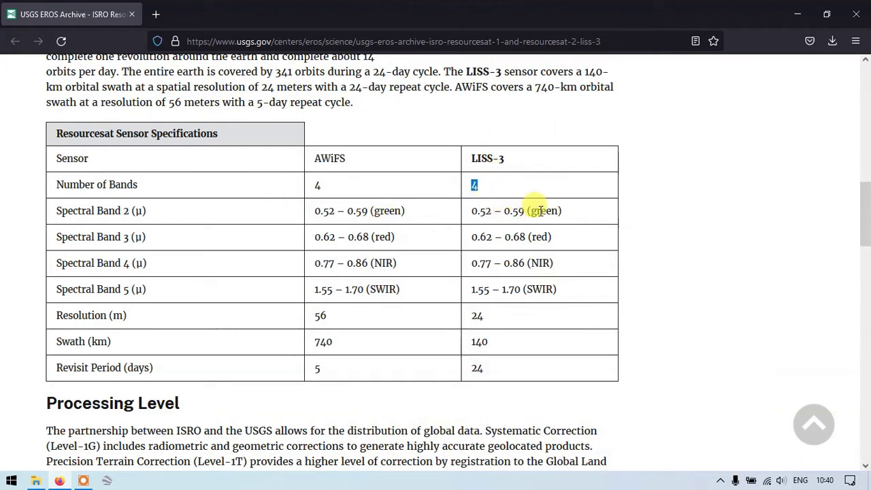
pyautogui.click(540, 258)
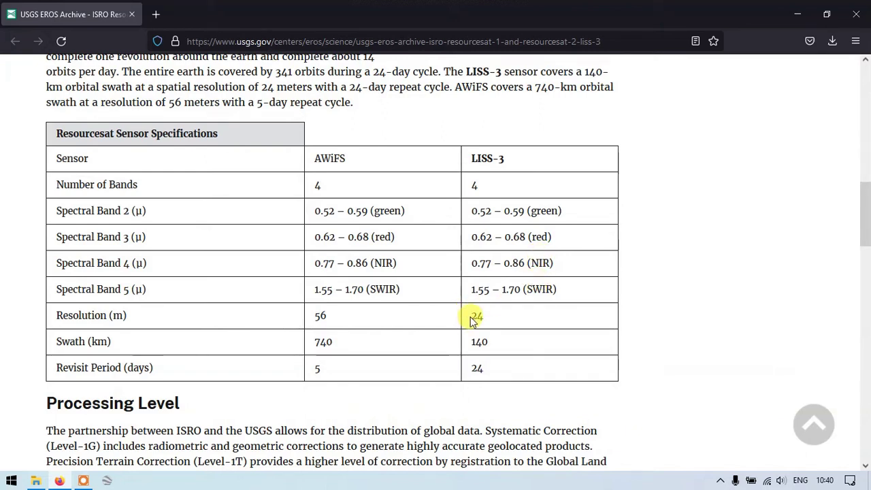
pyautogui.moveTo(471, 319); pyautogui.dragTo(485, 322)
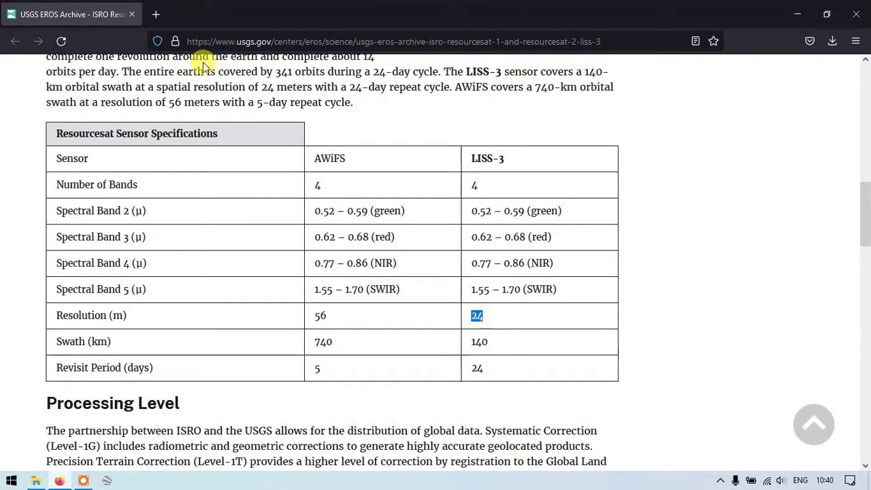
pyautogui.click(158, 15)
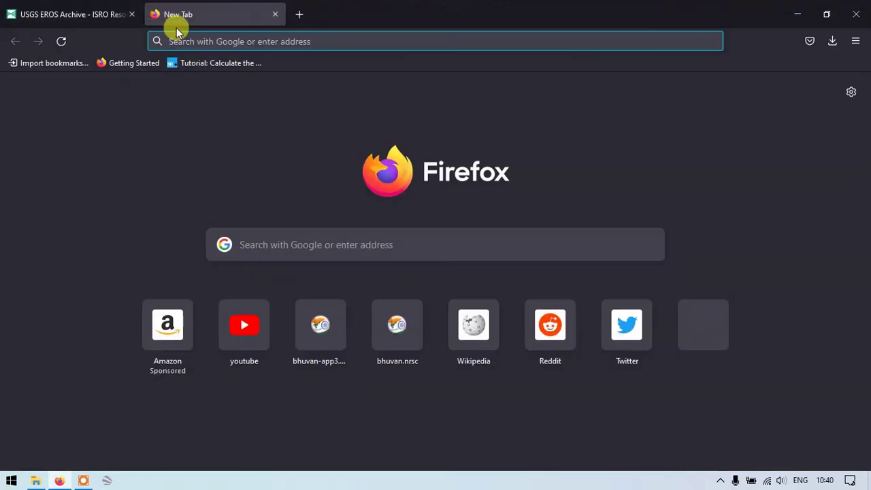
# - Search Google for 'bhuvan', go to the Bhuvan - NRSC homepage and its Open Data Archive
pyautogui.click(183, 36)
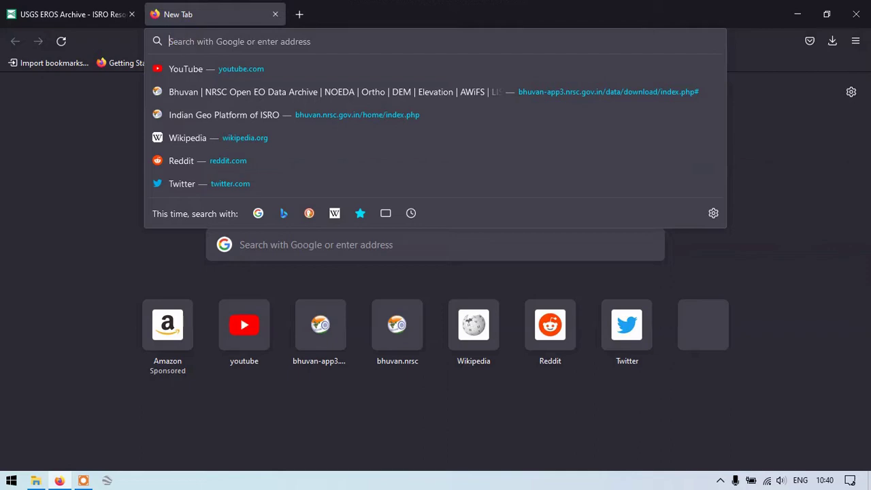
pyautogui.write('bhuvan')
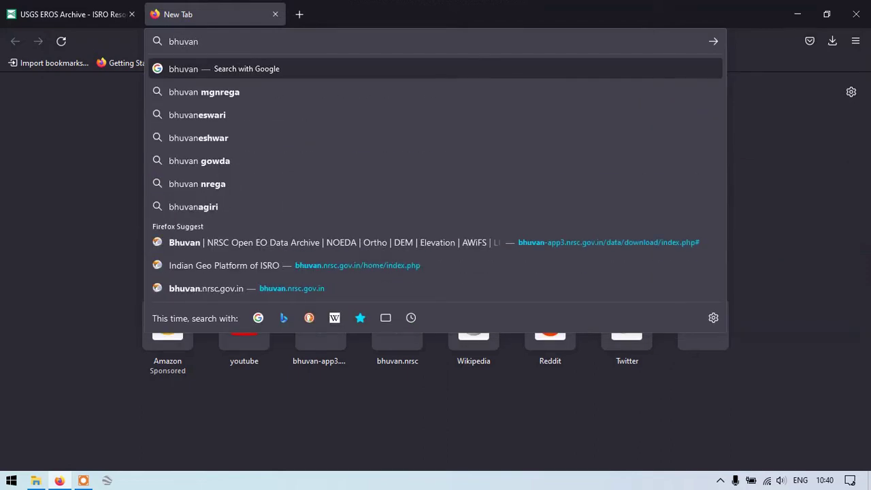
pyautogui.press('Return')
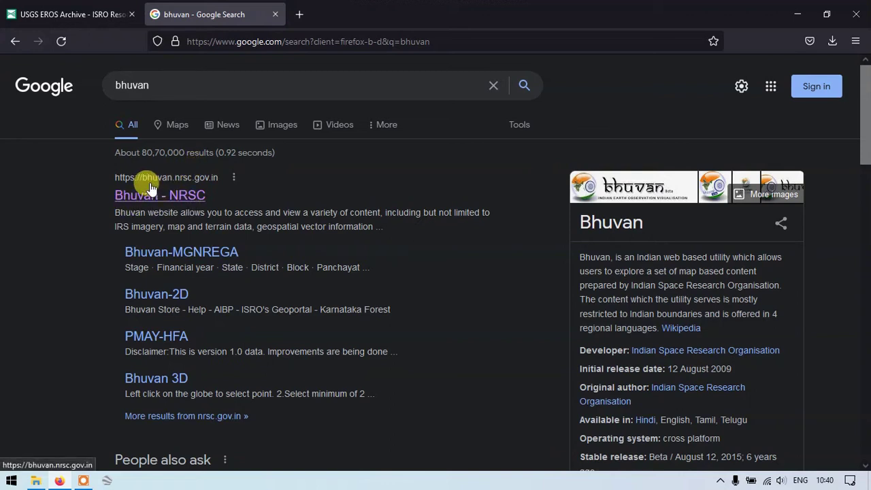
pyautogui.click(194, 202)
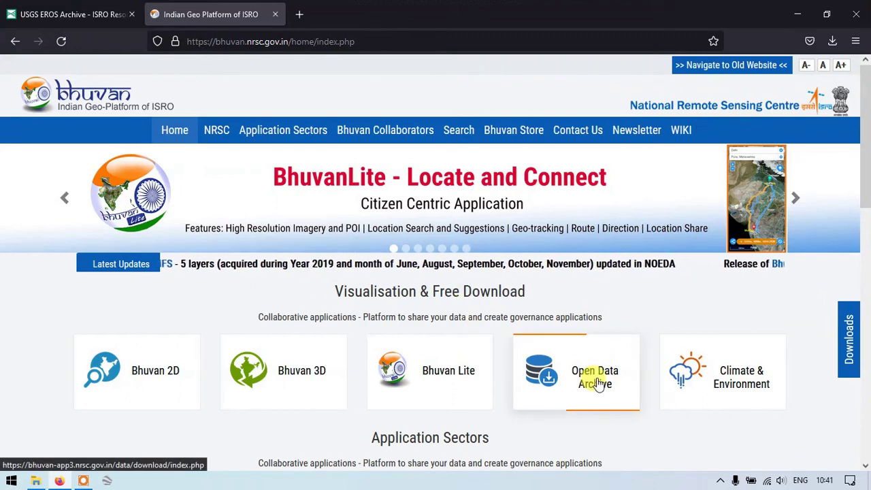
pyautogui.click(597, 379)
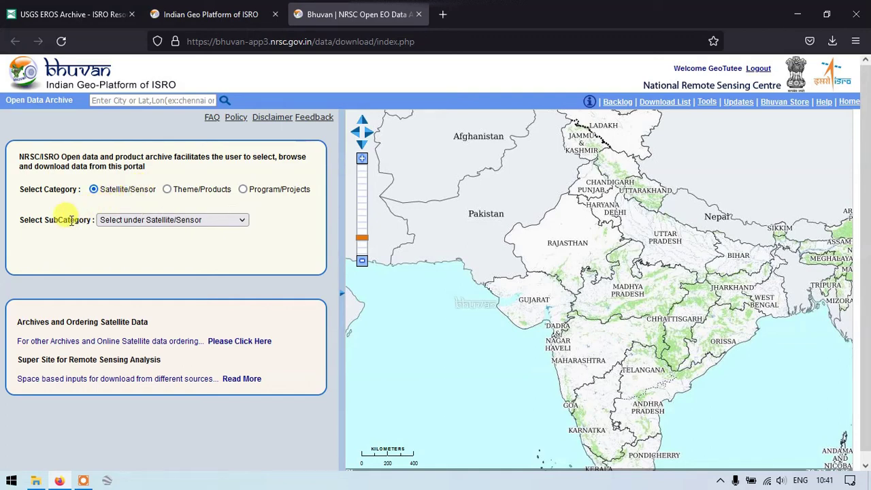
# - Select Resourcesat-1/Resourcesat-2:LISS-III as the subcategory and scroll down to Select Area
pyautogui.click(117, 219)
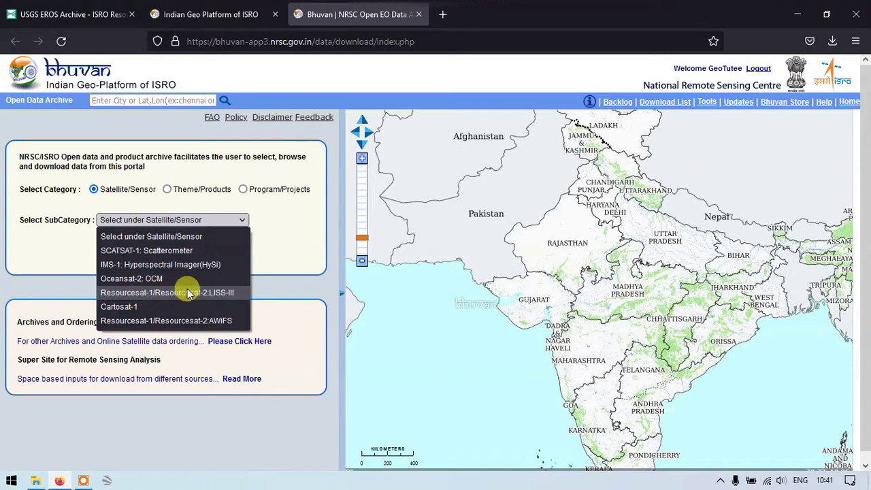
pyautogui.click(221, 292)
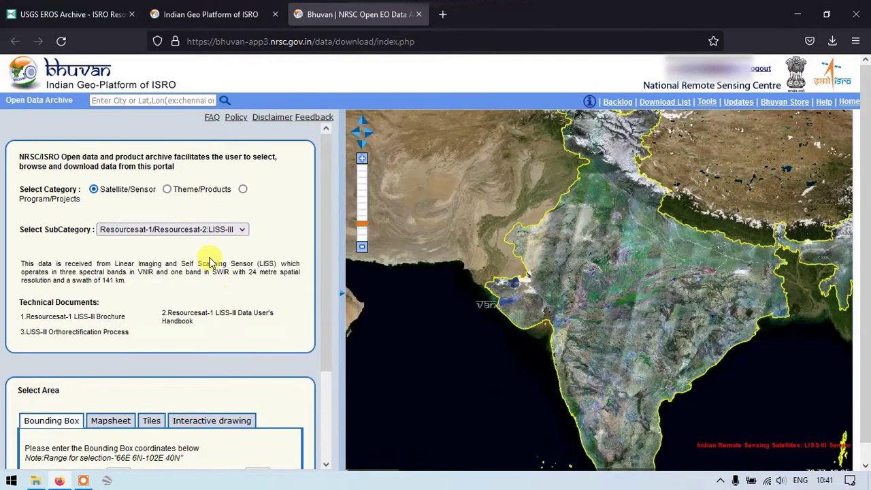
pyautogui.scroll(-3, 211, 262)
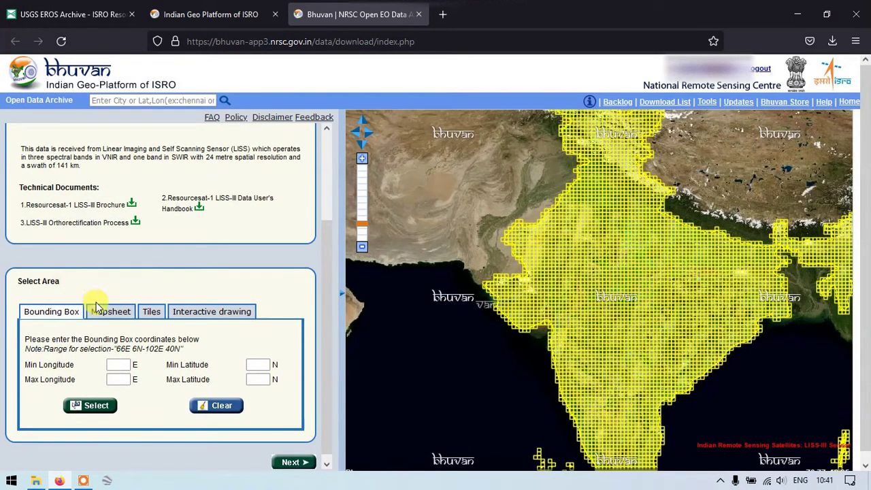
# - Search the map for Chennai and centre it on Chennai, Tamil Nadu
pyautogui.click(131, 100)
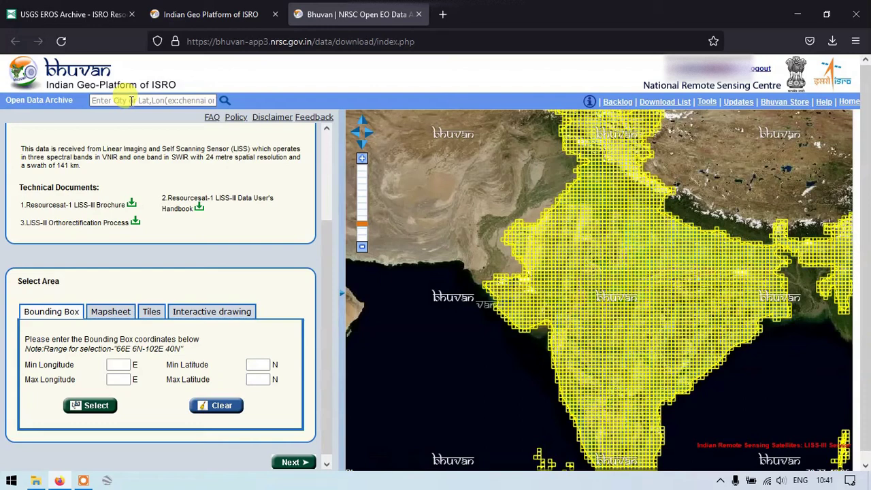
pyautogui.click(132, 100)
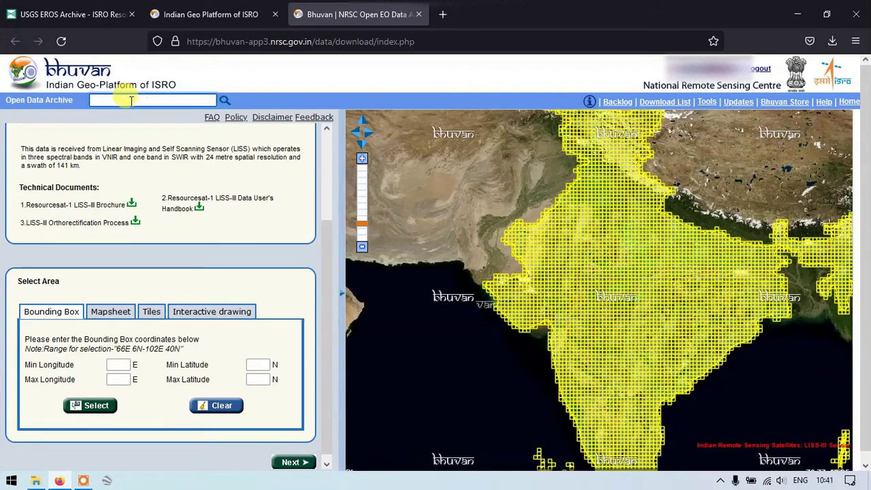
pyautogui.write('chennai')
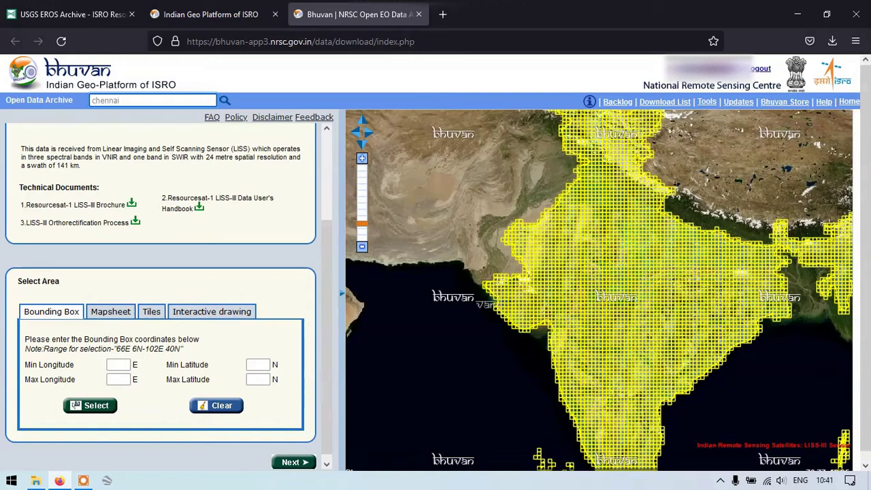
pyautogui.click(225, 102)
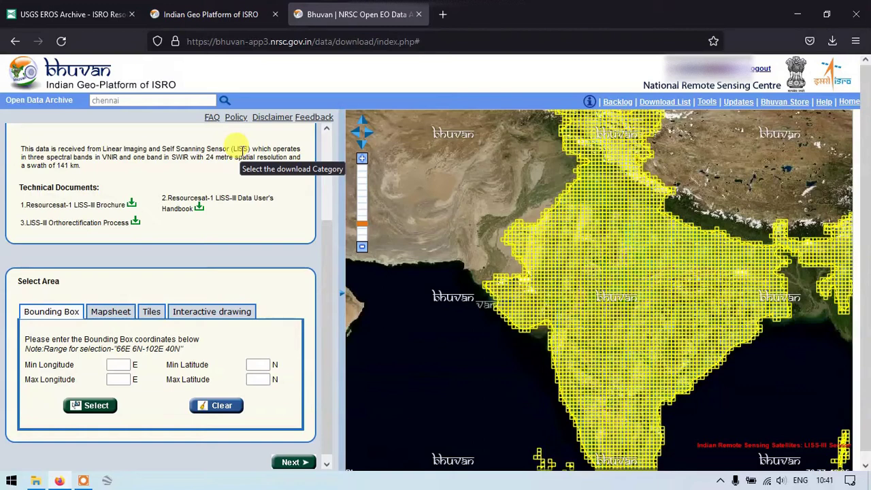
pyautogui.click(129, 100)
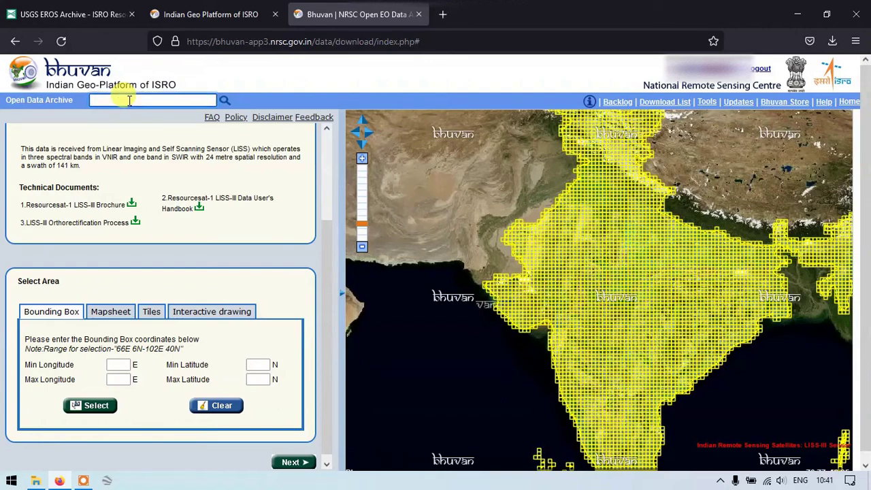
pyautogui.press('Return')
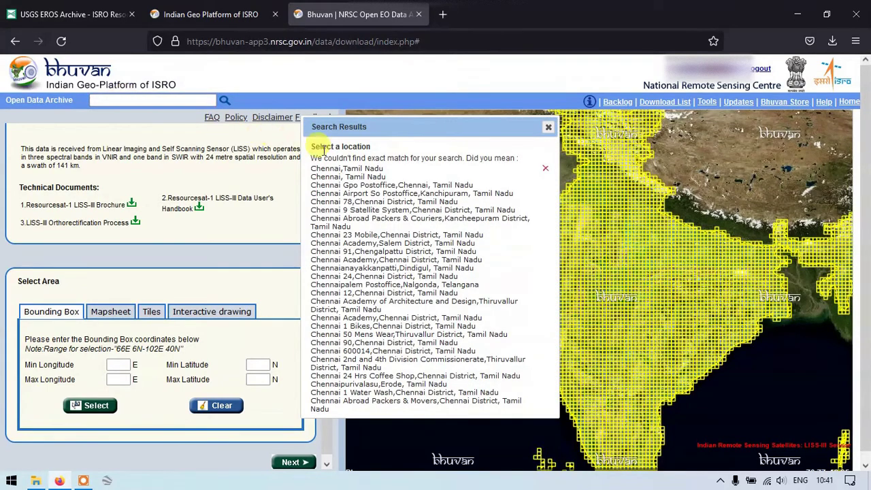
pyautogui.click(344, 170)
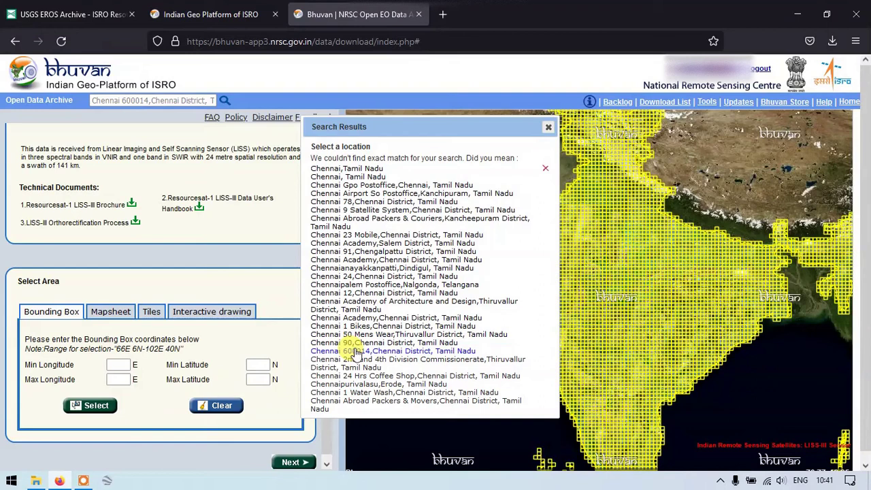
pyautogui.click(361, 292)
pyautogui.click(340, 176)
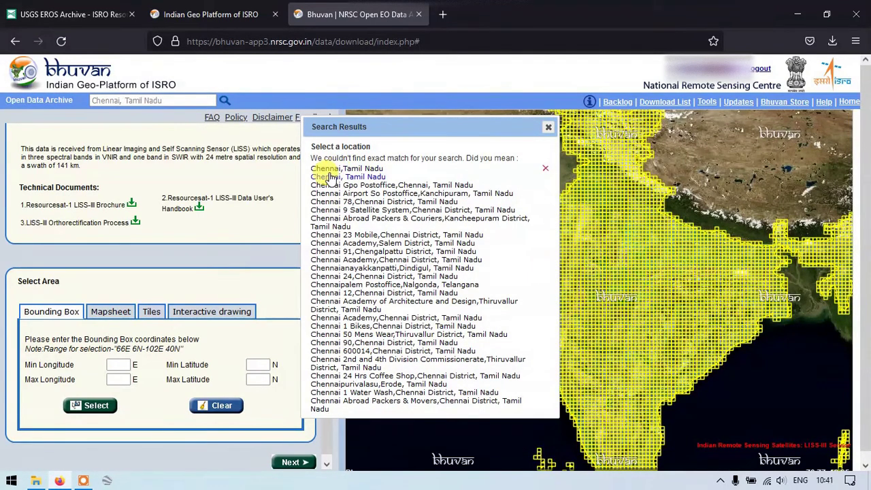
pyautogui.click(334, 170)
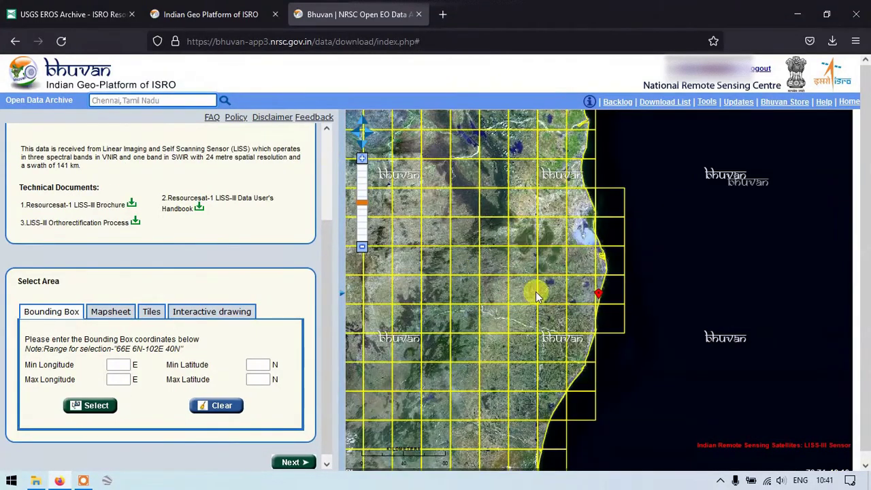
# - Zoom the map in two levels around the Chennai marker and switch area selection to Tiles
pyautogui.click(622, 294)
pyautogui.click(362, 159)
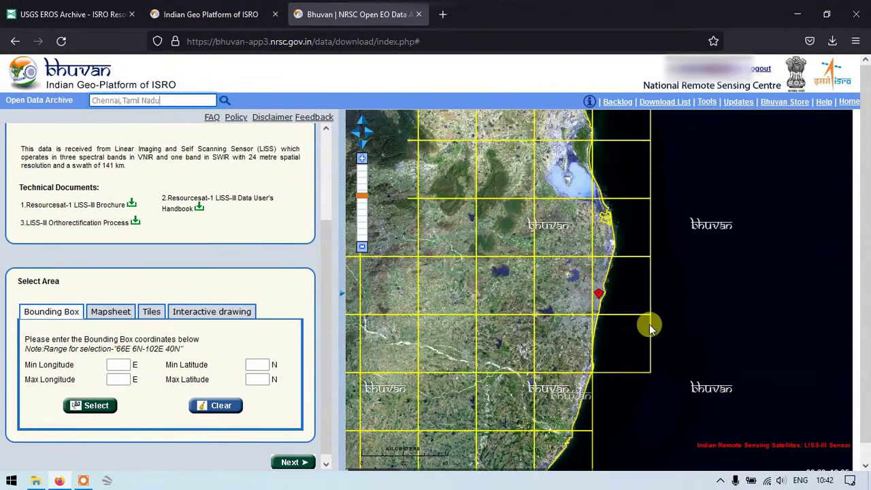
pyautogui.click(361, 159)
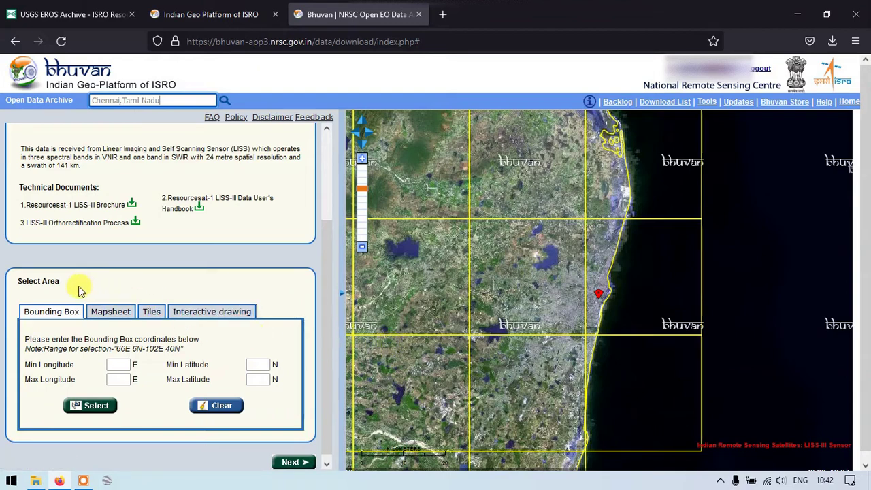
pyautogui.click(147, 313)
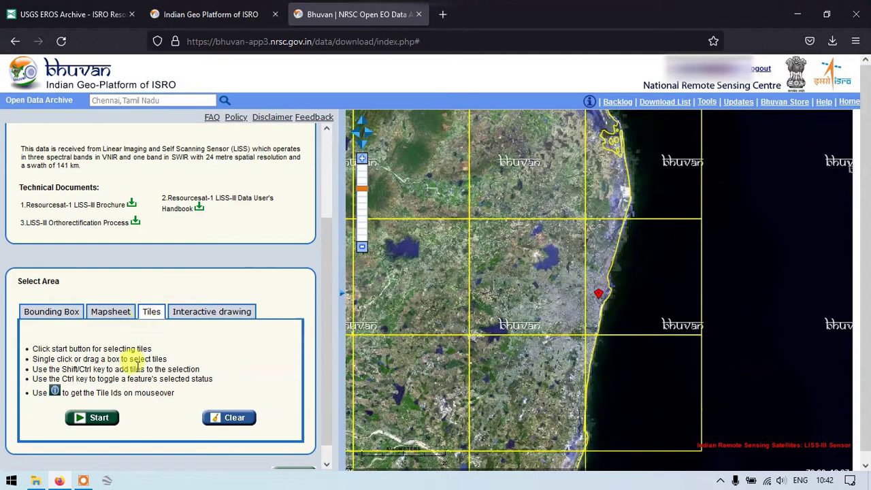
# - Pick only the coastal tile containing the Chennai marker, then stop tile picking
pyautogui.scroll(-2, 136, 359)
pyautogui.click(101, 400)
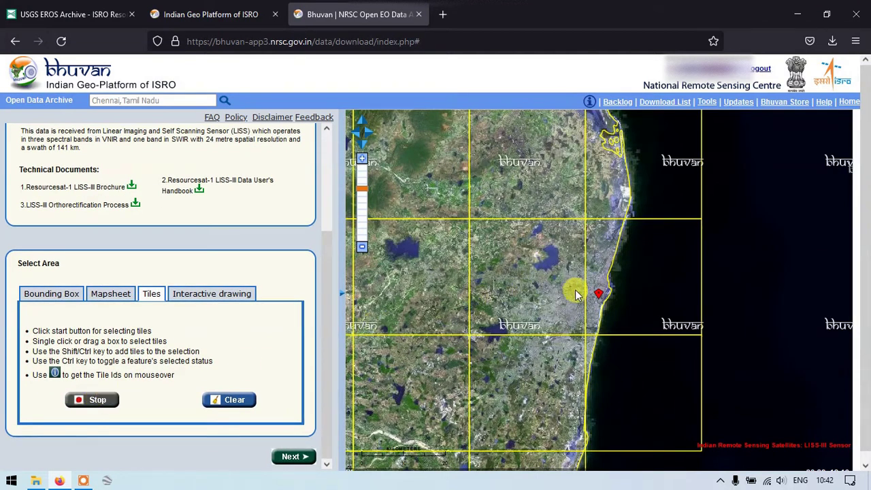
pyautogui.click(628, 276)
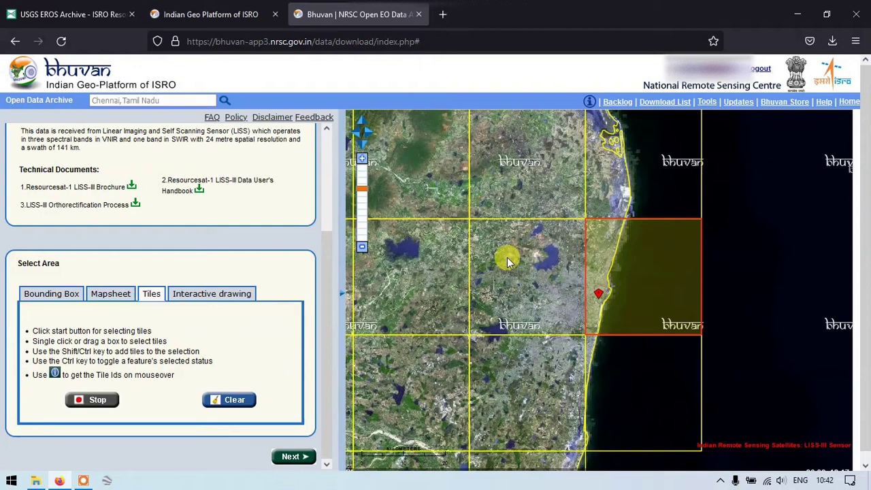
pyautogui.moveTo(507, 257)
pyautogui.mouseDown()
pyautogui.moveTo(564, 305)
pyautogui.moveTo(662, 422)
pyautogui.mouseUp()
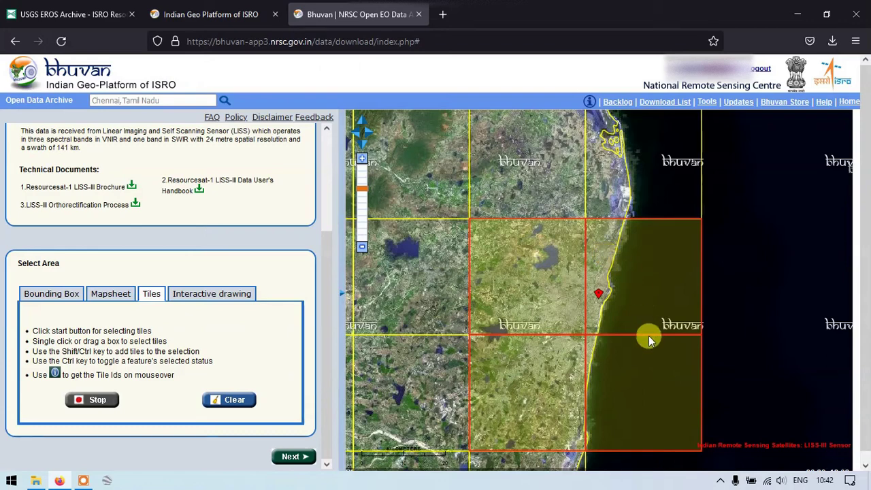
pyautogui.click(657, 275)
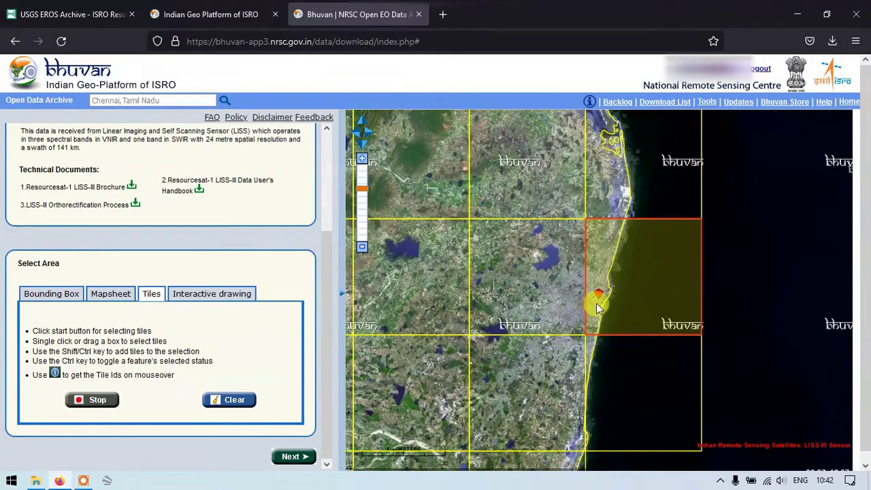
pyautogui.click(106, 408)
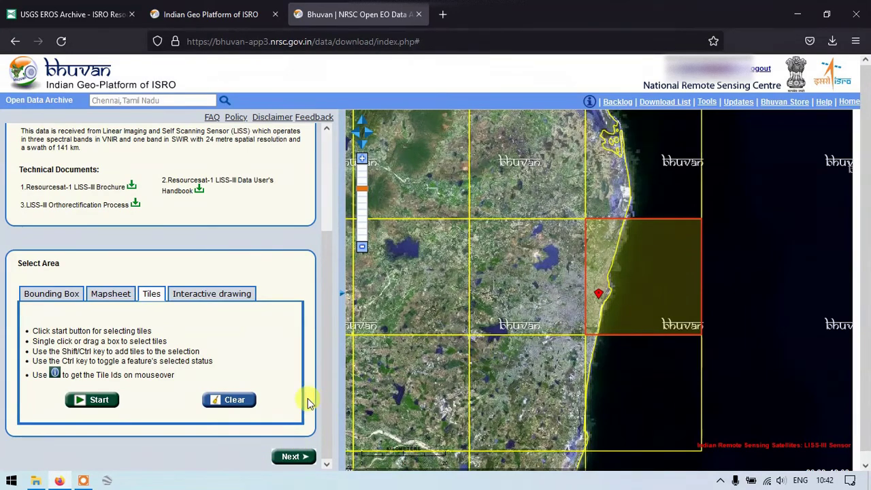
# - List the 17 LISS-III scenes for the Chennai tile and open the 07Sep18 preview
pyautogui.click(290, 456)
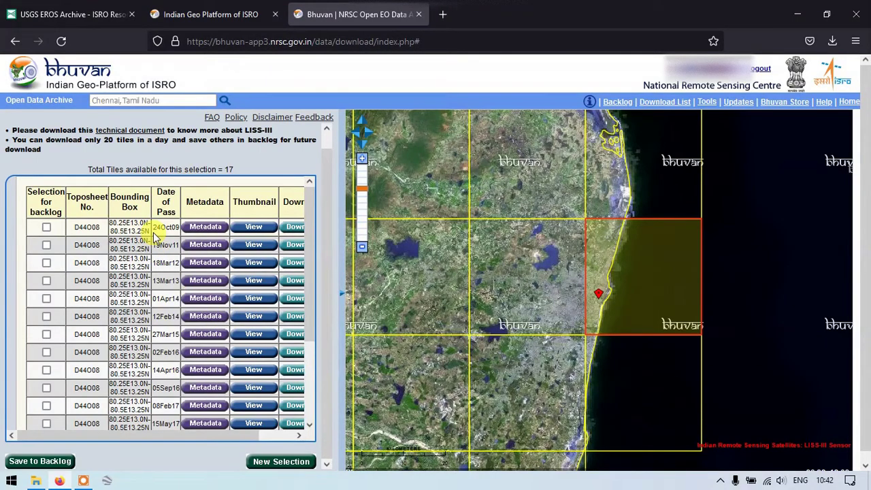
pyautogui.scroll(1, 155, 235)
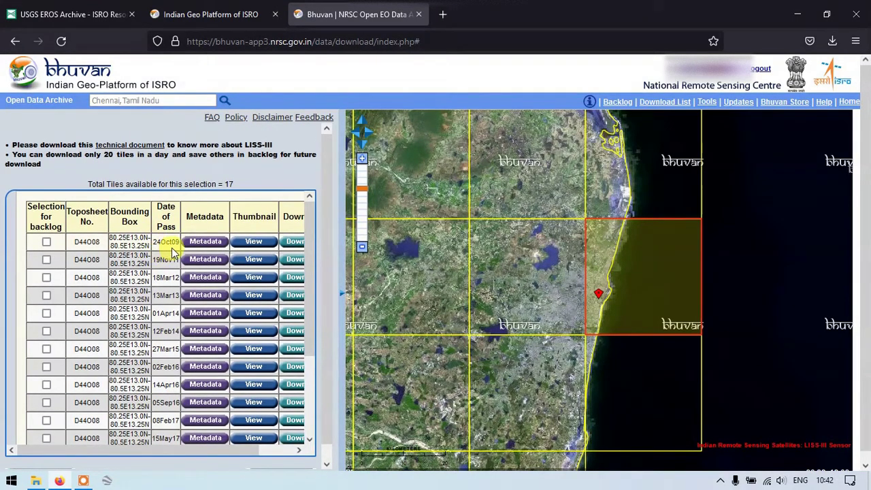
pyautogui.scroll(-3, 174, 250)
pyautogui.scroll(-2, 170, 253)
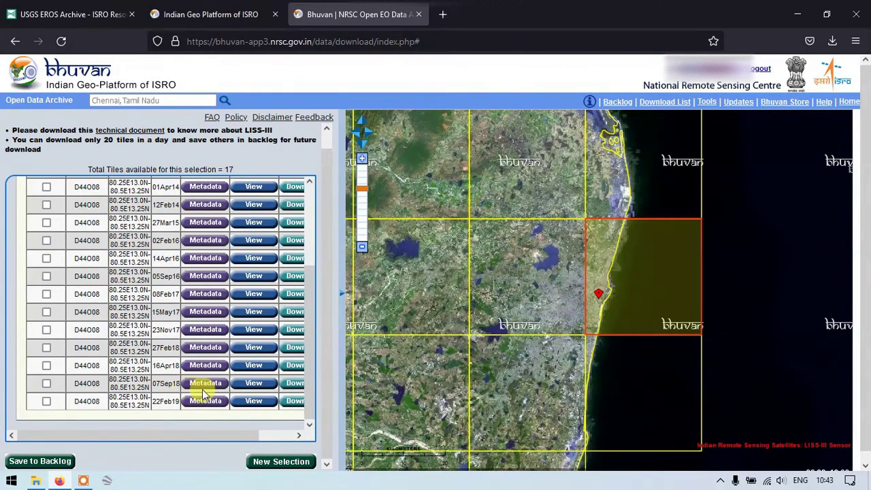
pyautogui.click(249, 384)
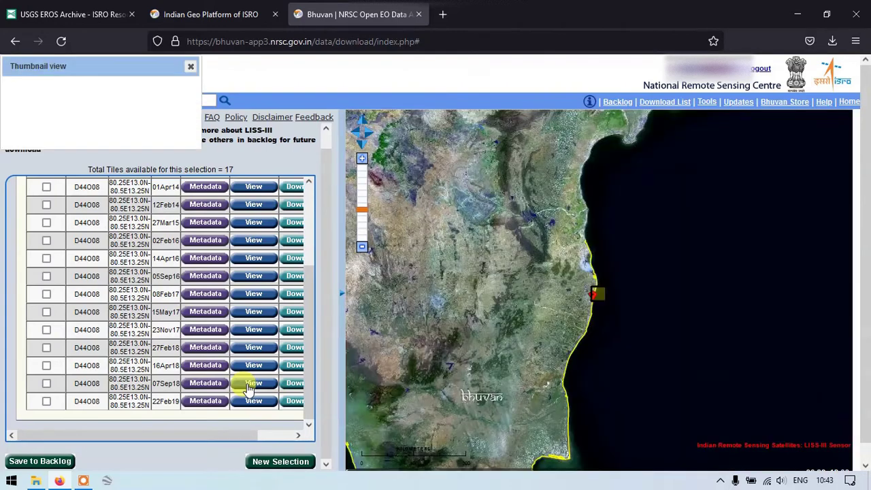
# - Show the 07Sep18 false-colour thumbnail, move it over the map, then close it
pyautogui.click(249, 384)
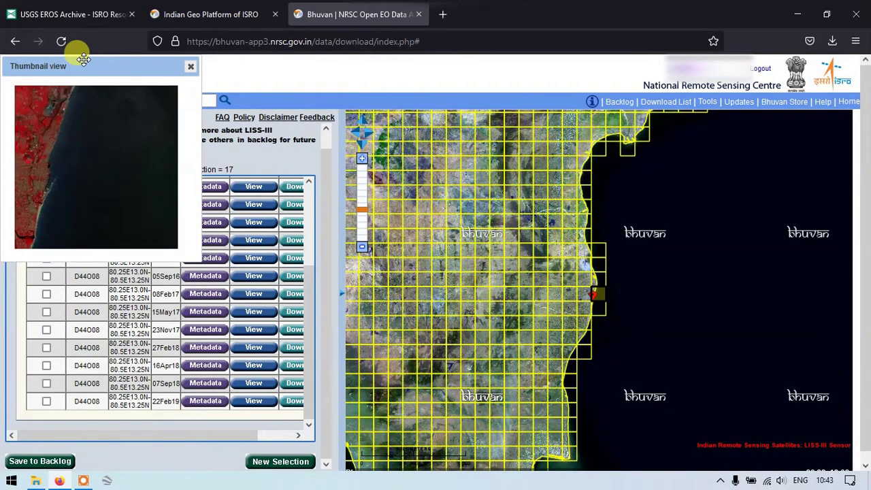
pyautogui.moveTo(83, 60); pyautogui.dragTo(417, 144)
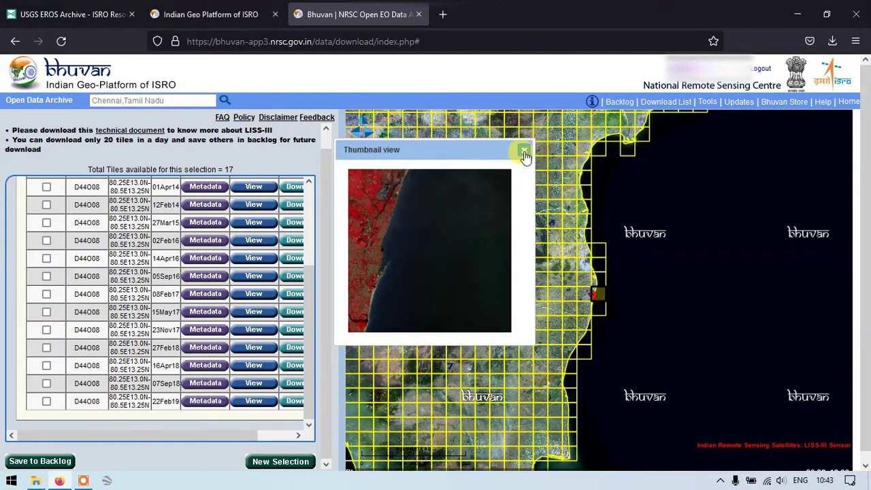
pyautogui.click(524, 151)
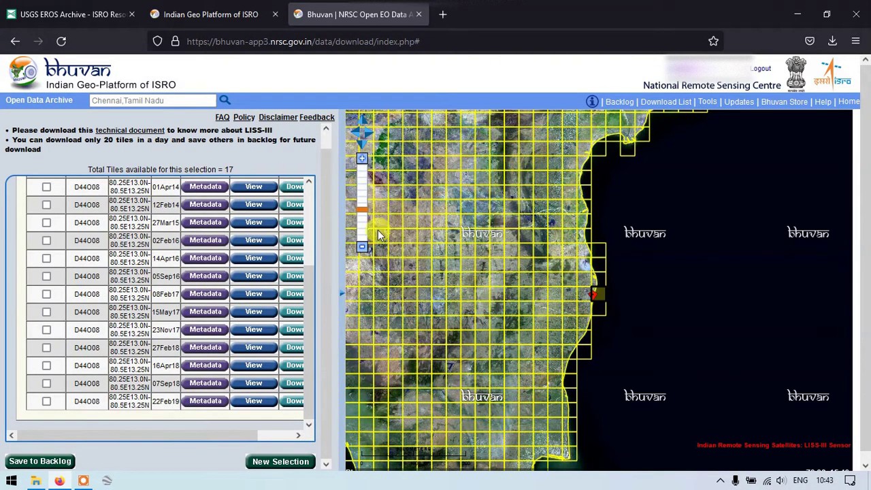
pyautogui.click(213, 385)
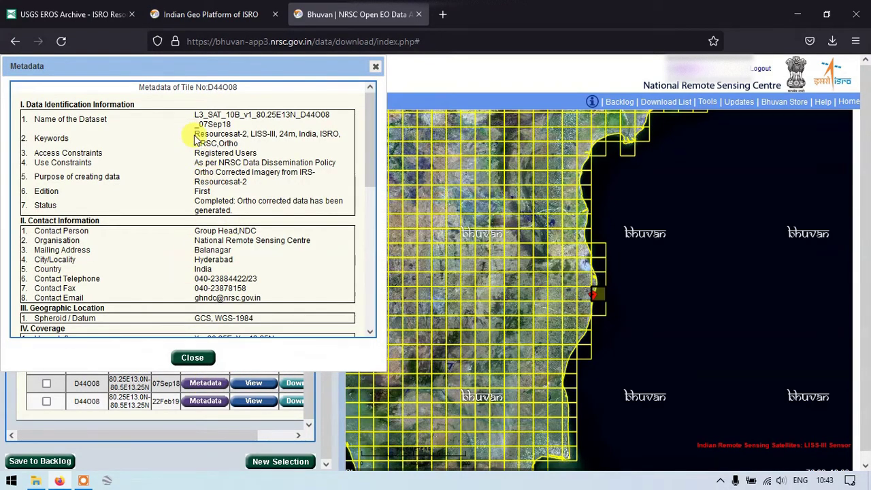
pyautogui.moveTo(195, 134); pyautogui.dragTo(248, 134)
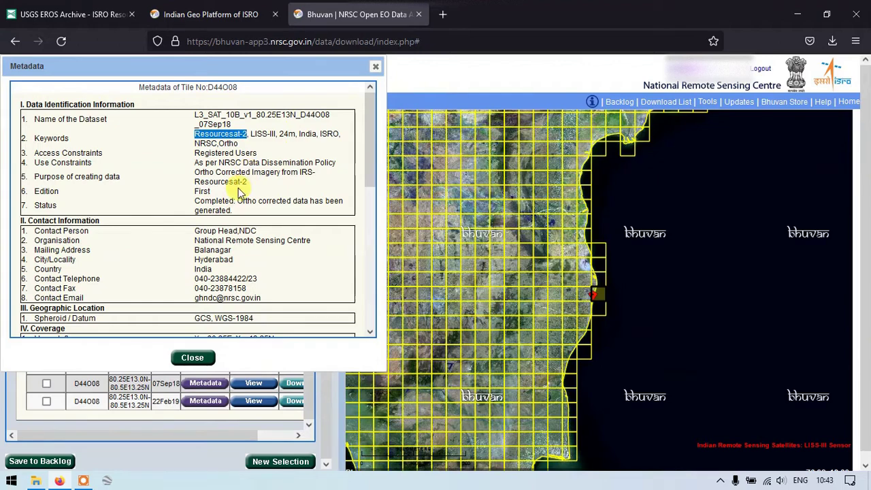
pyautogui.scroll(-3, 238, 194)
pyautogui.scroll(-2, 232, 204)
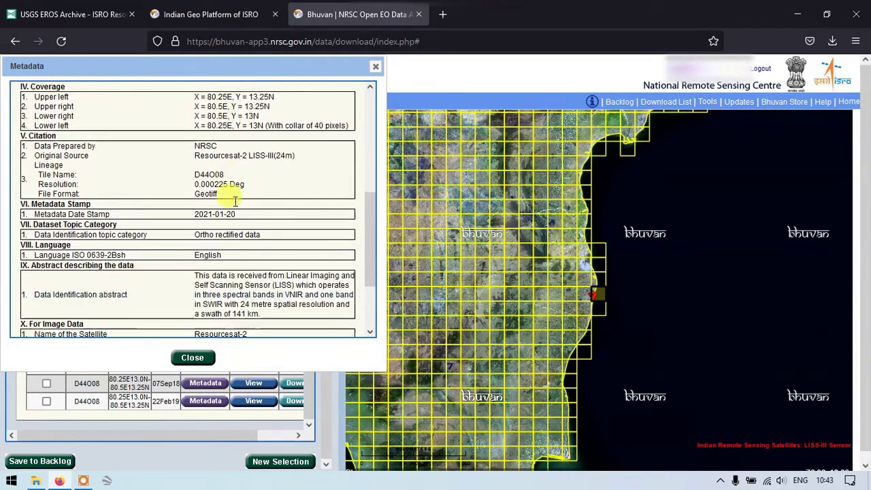
pyautogui.scroll(-2, 228, 208)
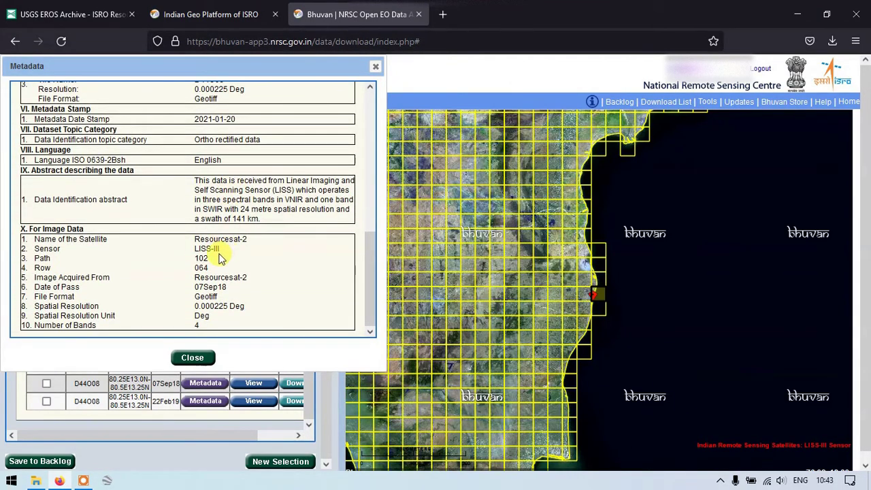
pyautogui.moveTo(194, 239)
pyautogui.mouseDown()
pyautogui.moveTo(248, 279)
pyautogui.moveTo(253, 327)
pyautogui.mouseUp()
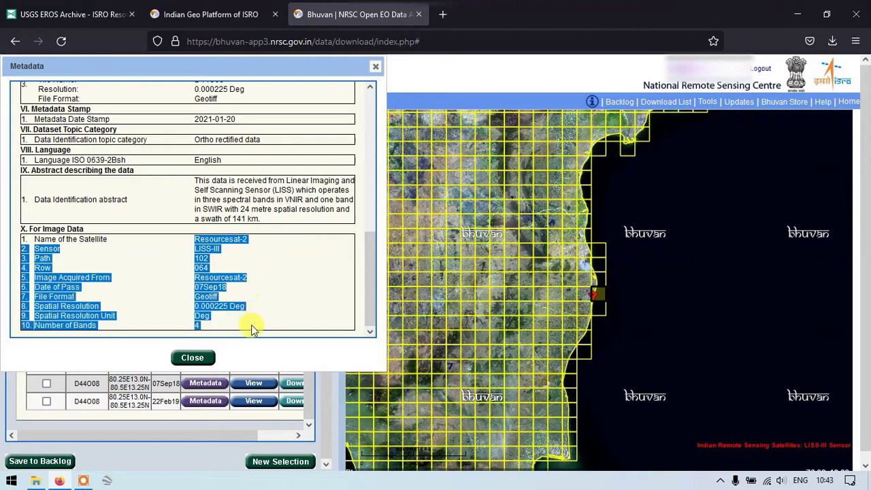
pyautogui.click(257, 279)
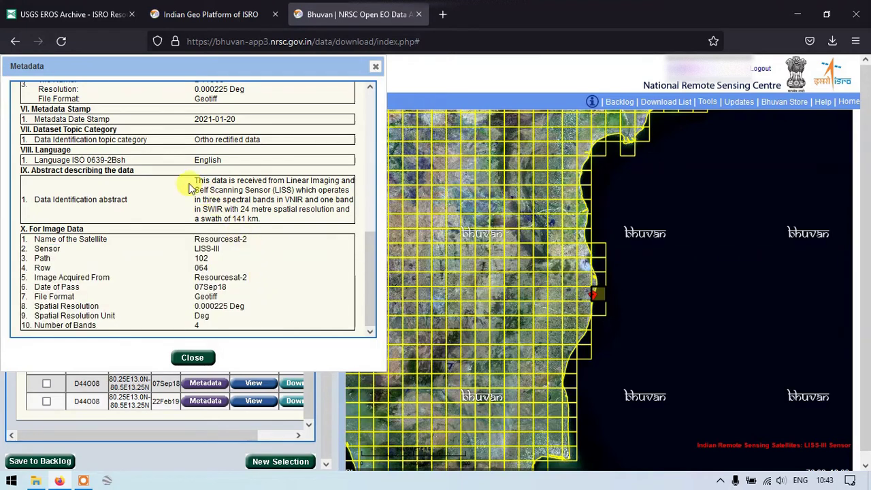
pyautogui.moveTo(193, 178); pyautogui.dragTo(258, 249)
pyautogui.click(268, 275)
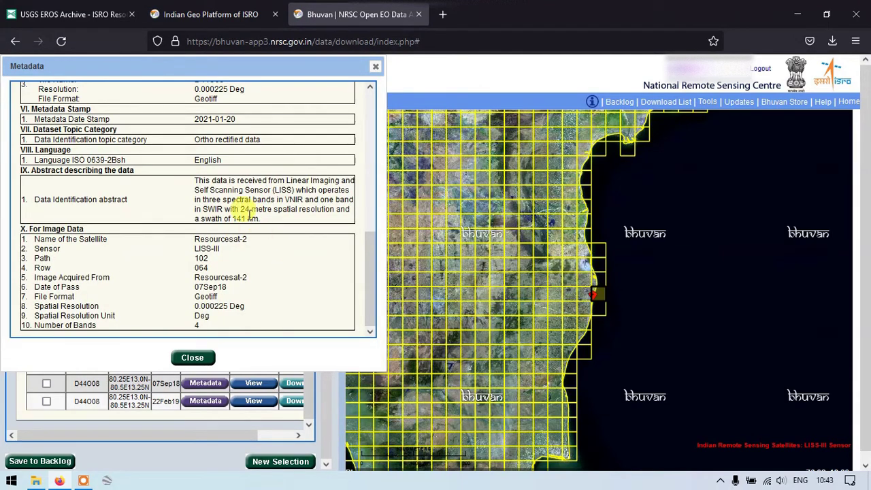
pyautogui.click(192, 359)
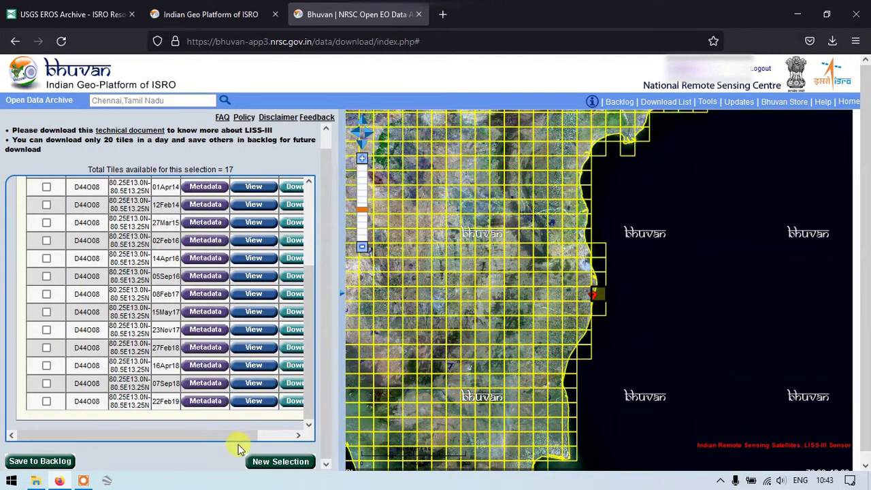
# - Scroll the scene table right and download the 07Sep18 D44O08 tile as a ZIP
pyautogui.moveTo(237, 441); pyautogui.dragTo(266, 443)
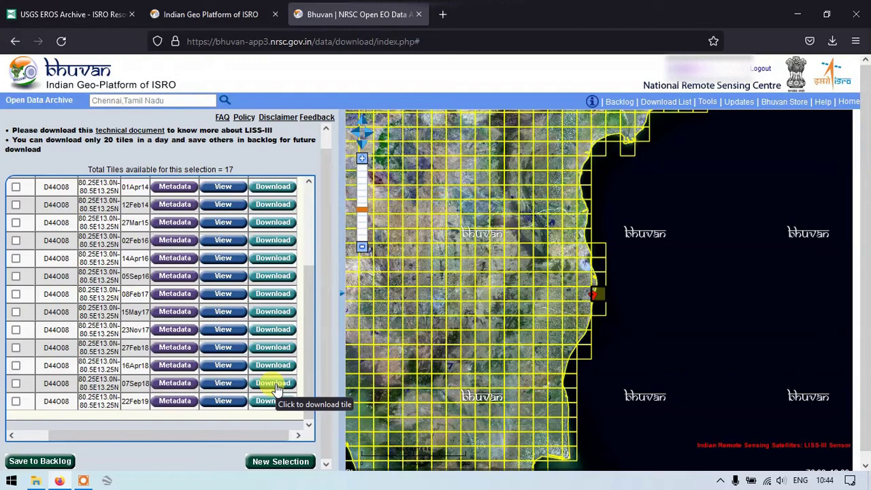
pyautogui.click(273, 383)
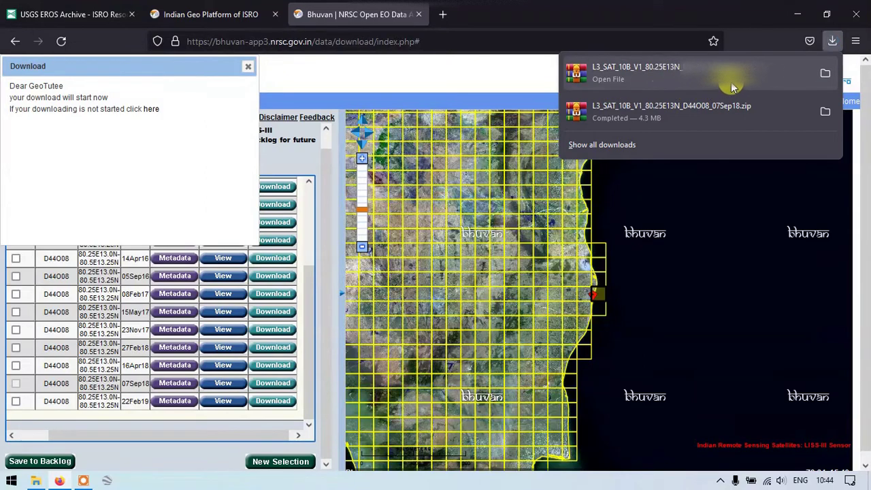
pyautogui.moveTo(701, 72)
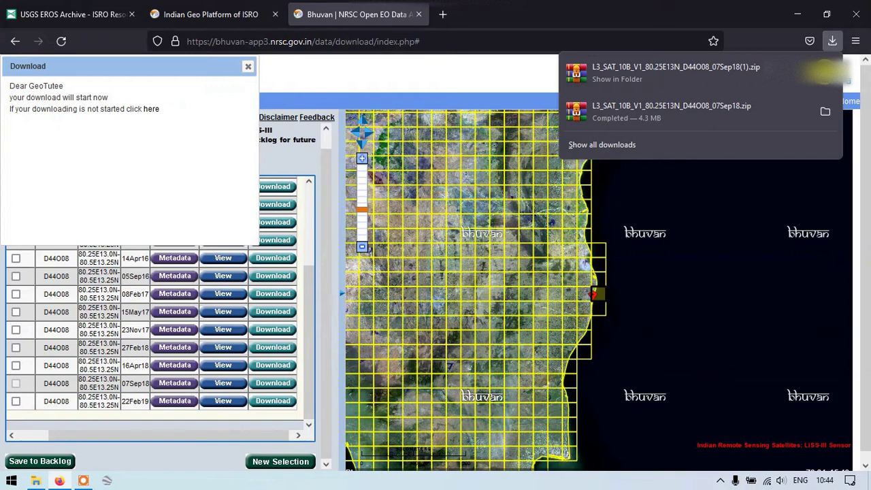
# - Extract the downloaded L3_SAT_10B_V1_80.25E13N_D44O08_07Sep18 ZIP into its download folder
pyautogui.click(824, 71)
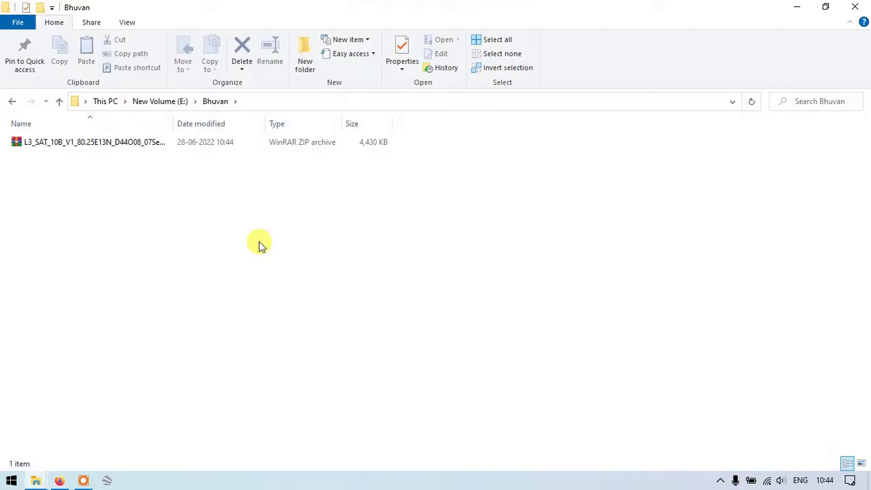
pyautogui.moveTo(173, 121); pyautogui.dragTo(218, 123)
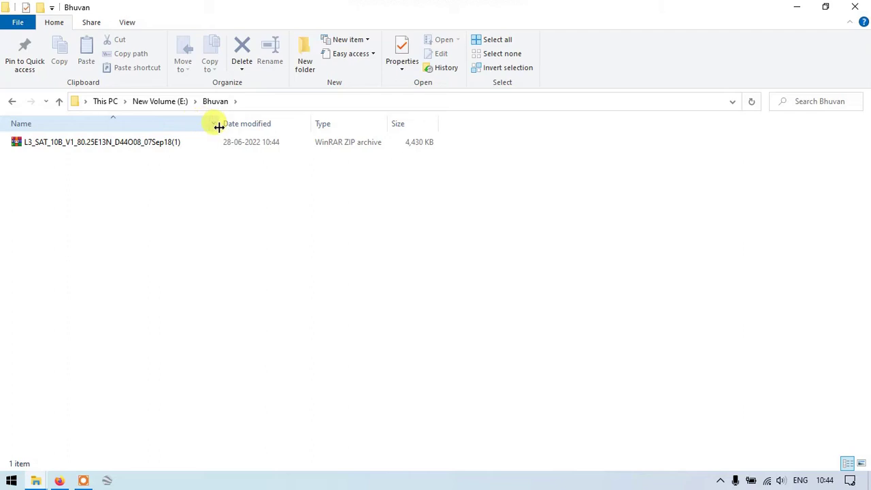
pyautogui.click(157, 146)
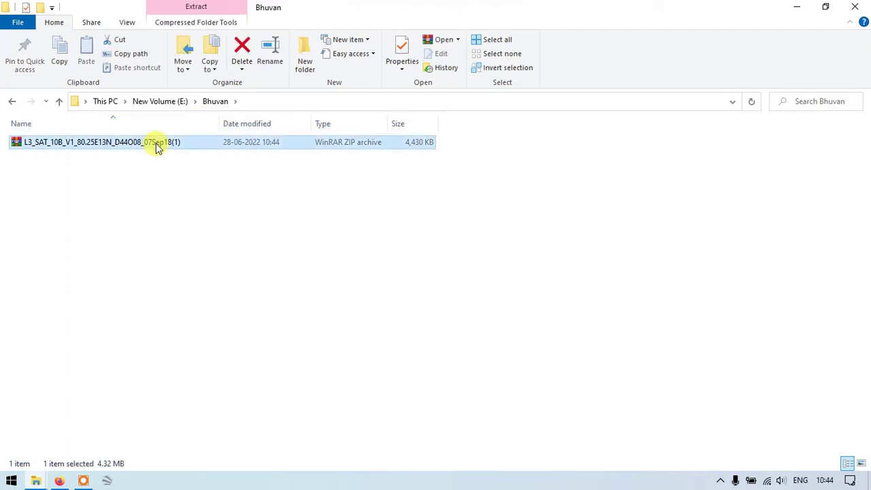
pyautogui.rightClick(156, 143)
pyautogui.click(205, 196)
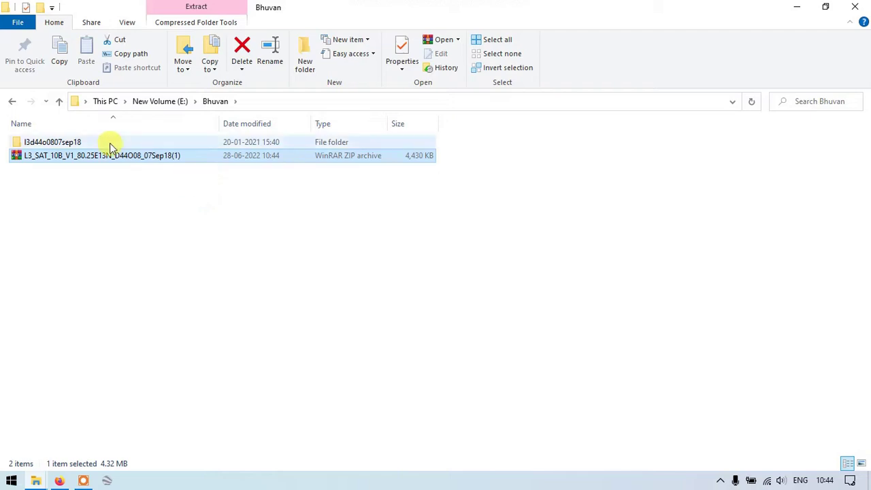
# - Inspect the BAND2–BAND5 images in folder l3d44o0807sep18, then return to Bhuvan
pyautogui.doubleClick(109, 143)
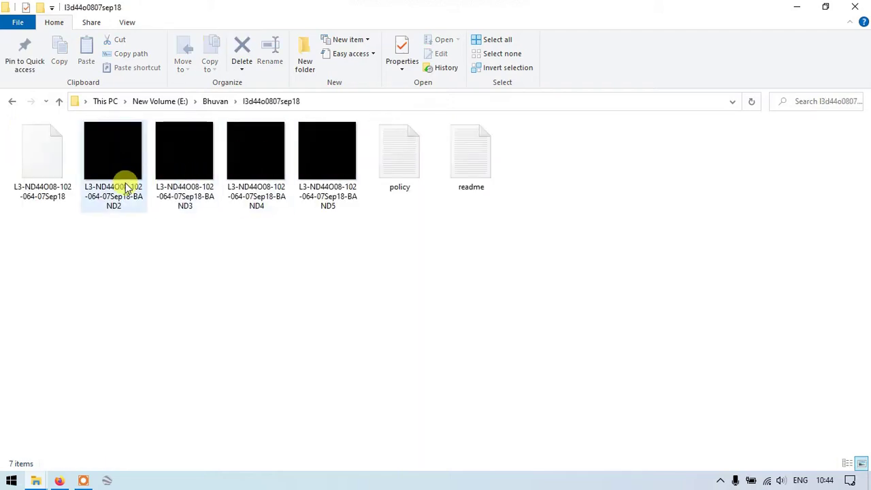
pyautogui.moveTo(324, 230); pyautogui.dragTo(289, 204)
pyautogui.click(245, 279)
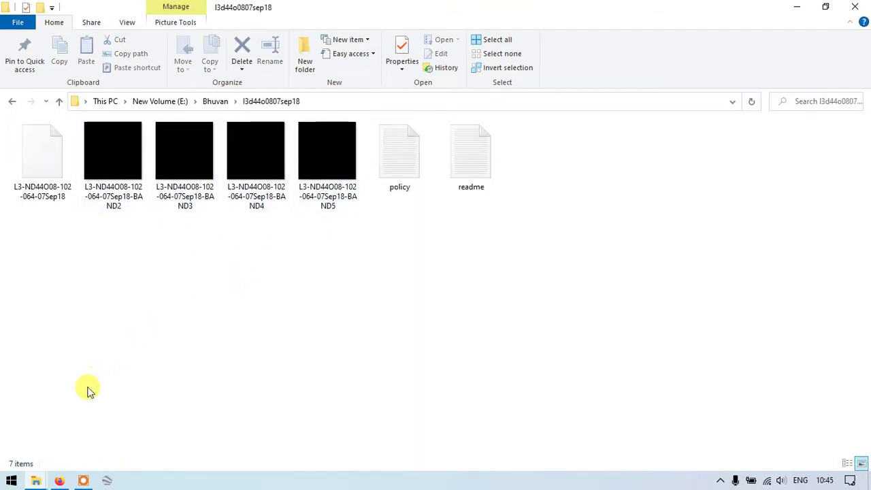
pyautogui.click(60, 480)
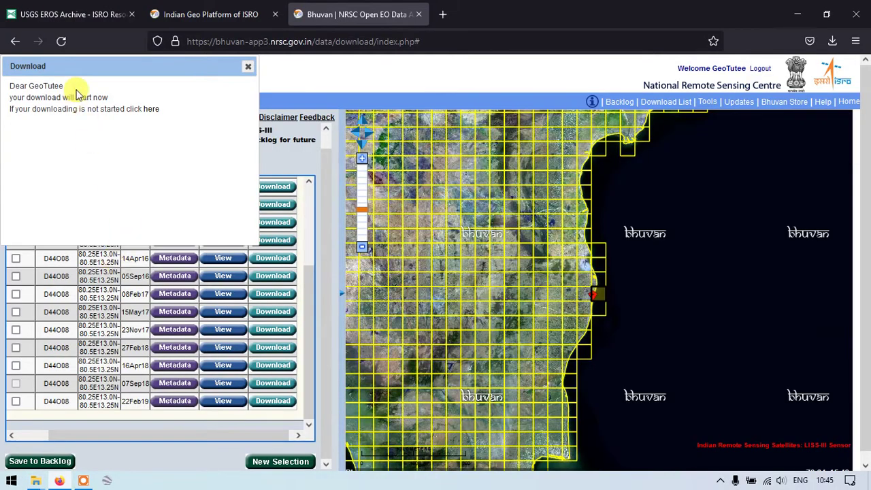
# - Revisit the USGS LISS-3 table (green, red, NIR, SWIR at 24 m) and clear the highlight
pyautogui.click(83, 14)
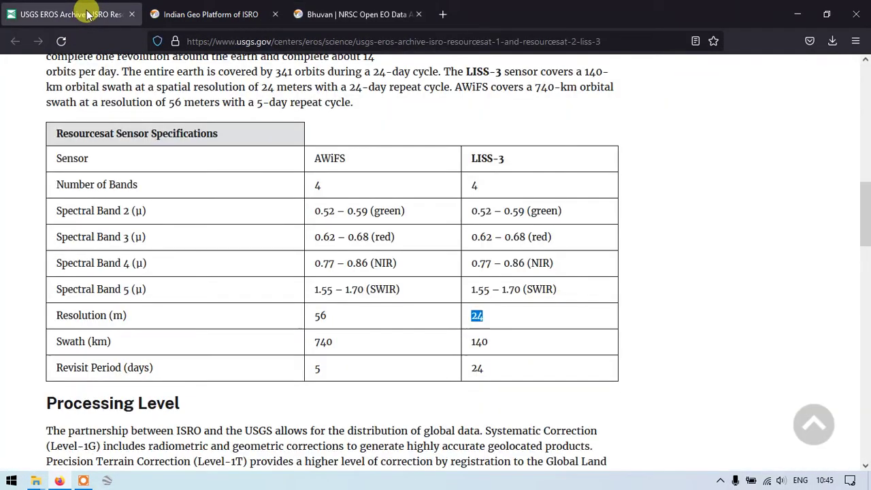
pyautogui.click(477, 216)
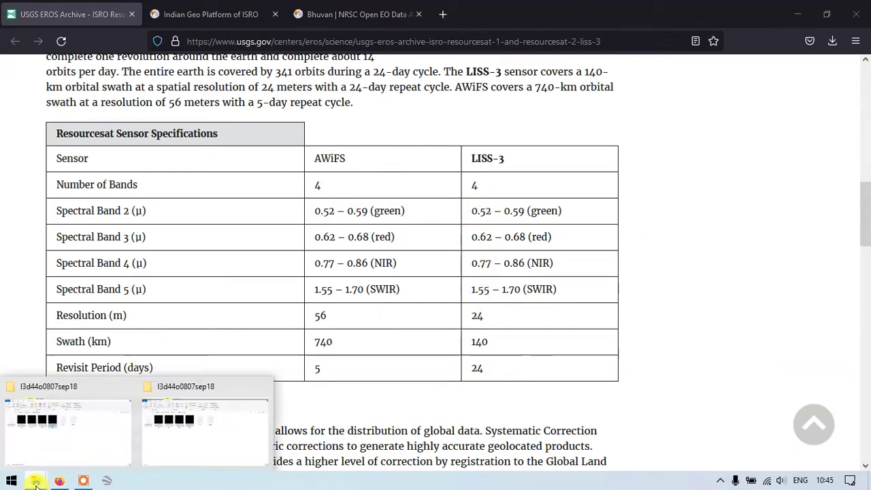
pyautogui.moveTo(36, 480)
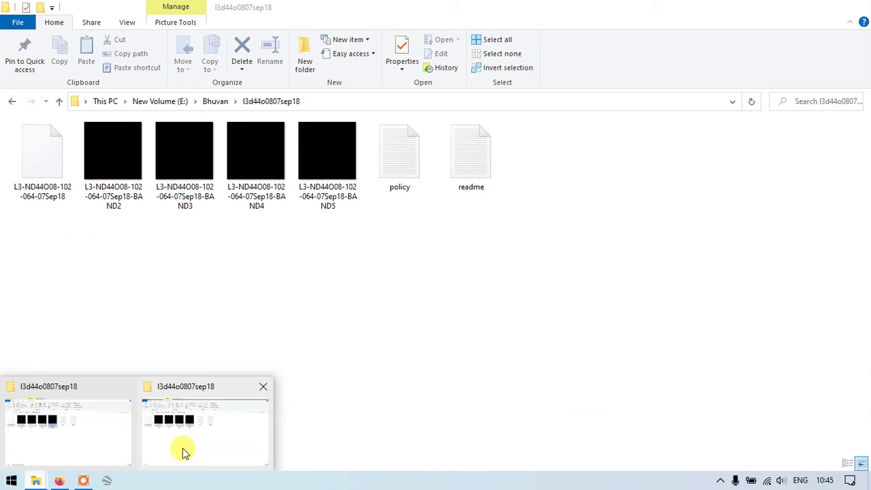
# - Bring File Explorer forward and launch QGIS Desktop 3.22.6 from Windows search
pyautogui.click(183, 449)
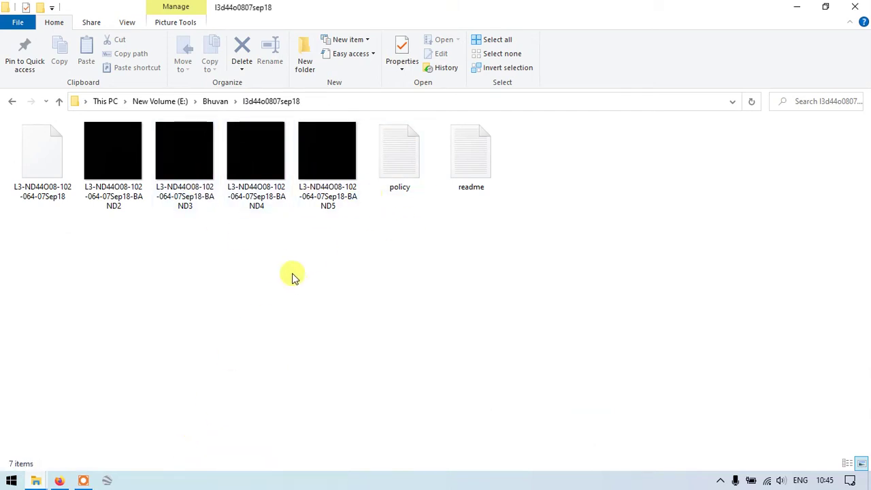
pyautogui.press('super+s')
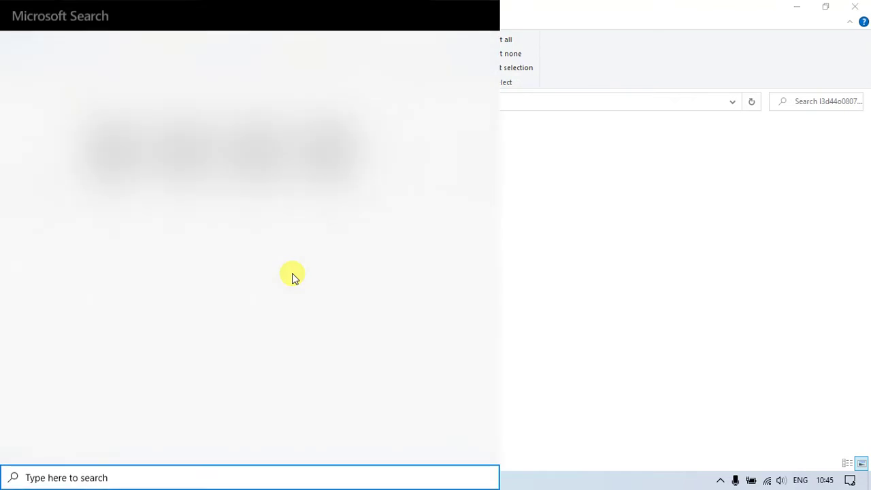
pyautogui.write('qgis')
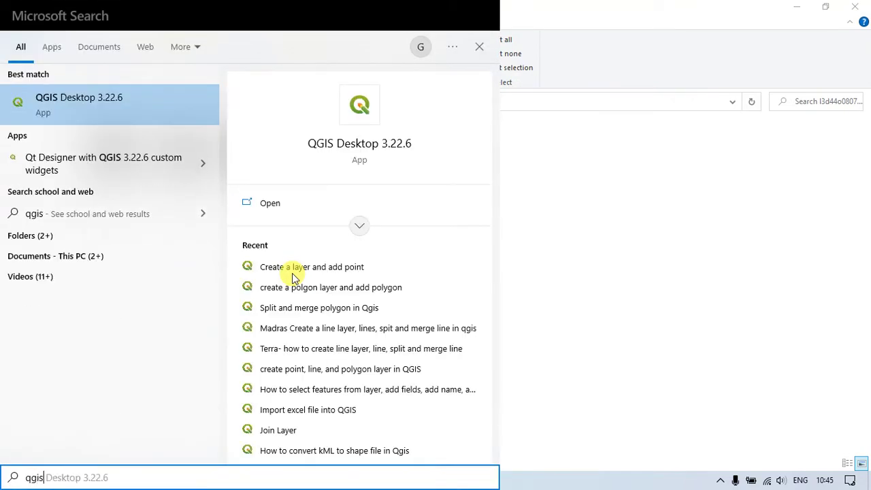
pyautogui.click(142, 101)
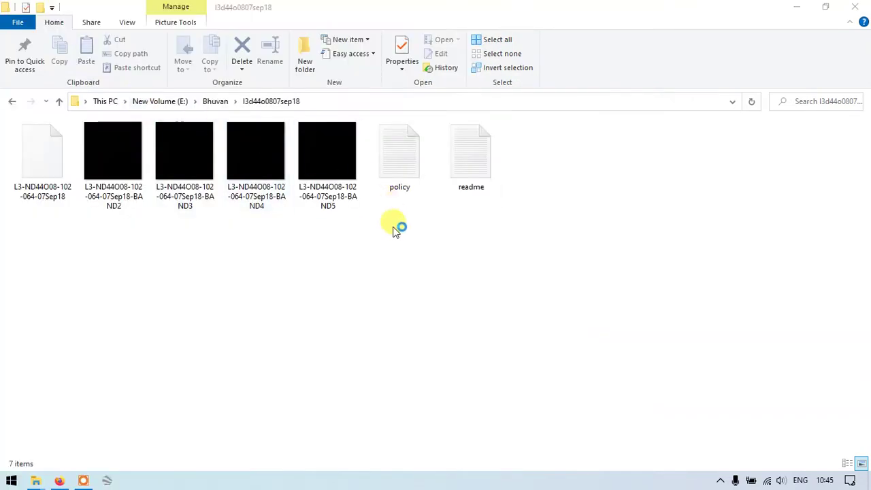
# - Return File Explorer to the Bhuvan folder and refresh its listing
pyautogui.click(59, 100)
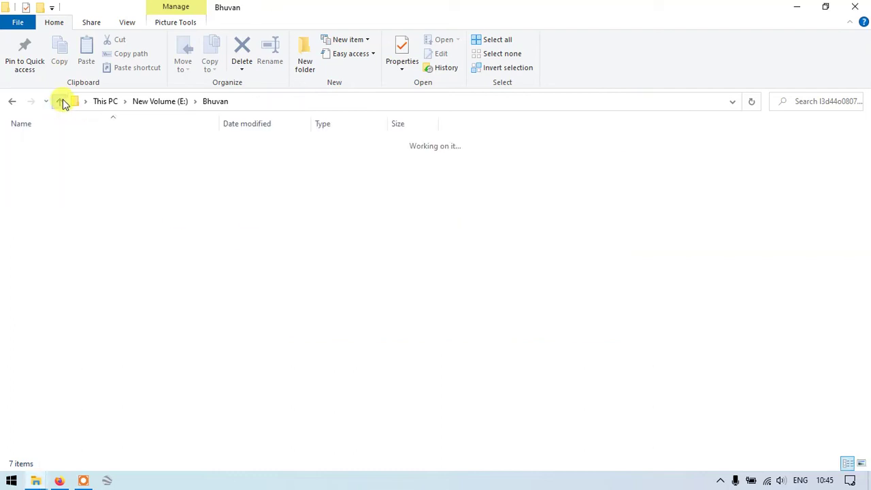
pyautogui.click(255, 182)
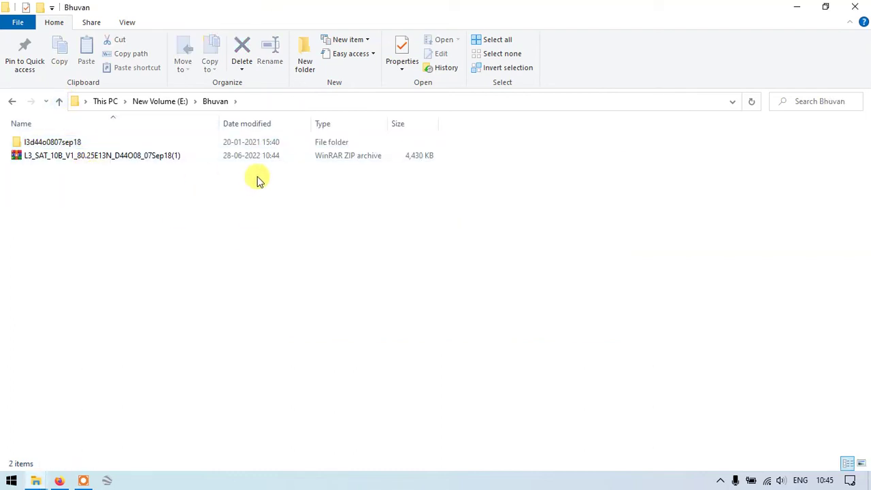
pyautogui.click(195, 162)
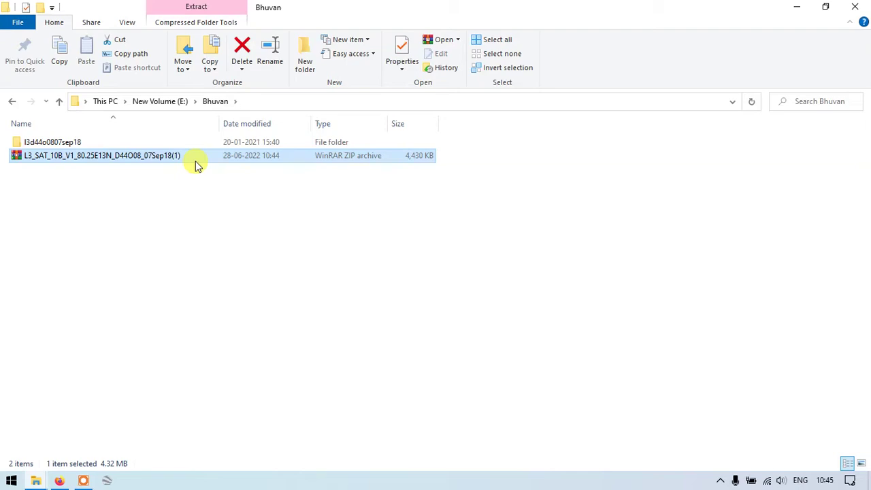
pyautogui.rightClick(187, 185)
pyautogui.click(207, 238)
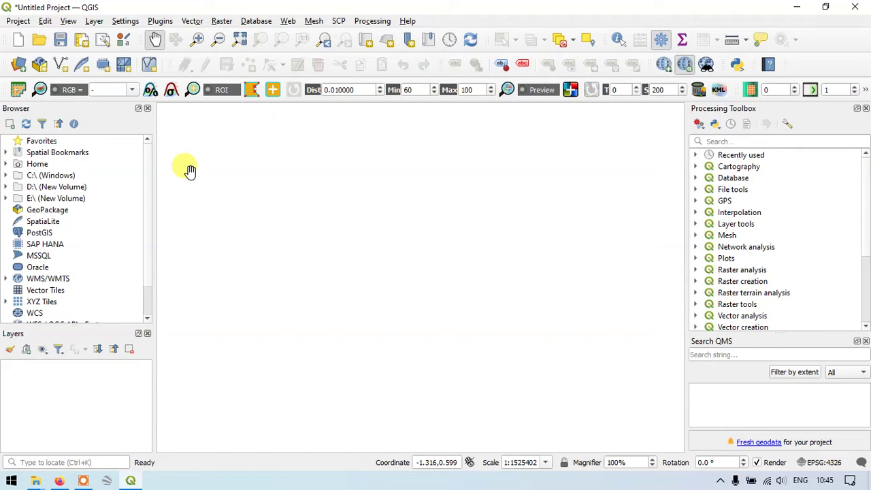
# - Add BAND2 through BAND5 from the l3d44o0807sep18 folder as raster layers
pyautogui.click(19, 67)
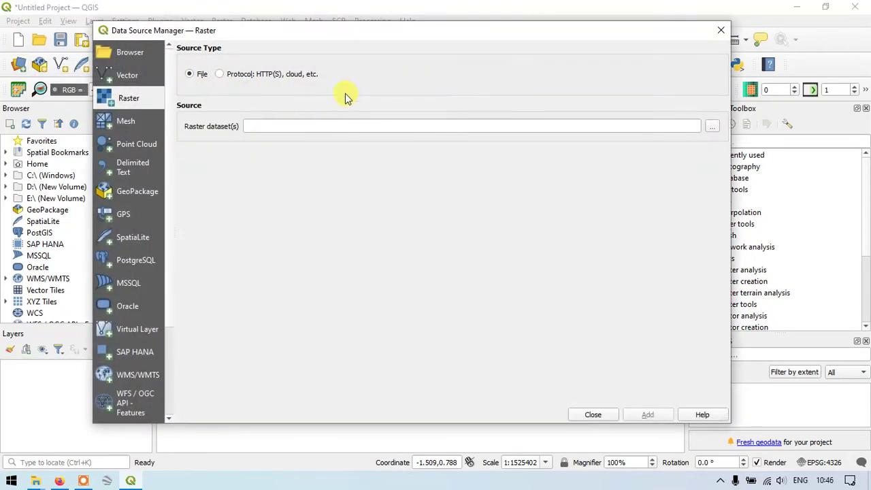
pyautogui.click(712, 127)
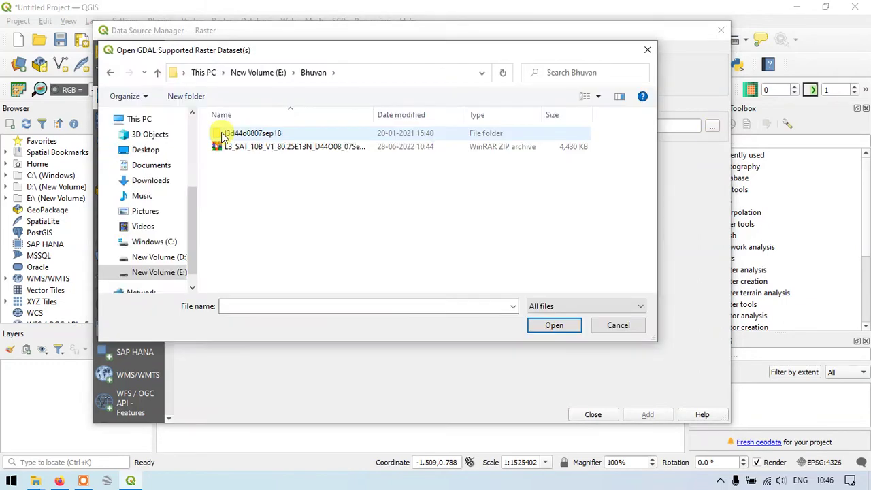
pyautogui.click(221, 136)
pyautogui.doubleClick(221, 135)
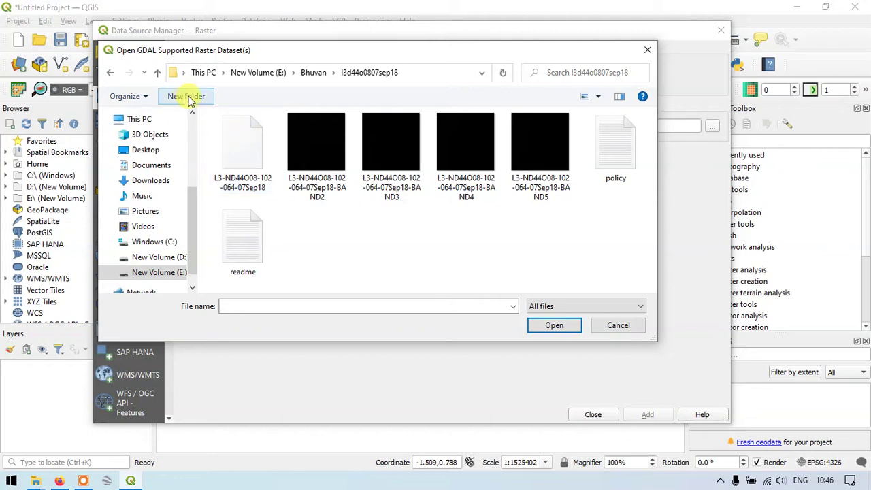
pyautogui.click(341, 141)
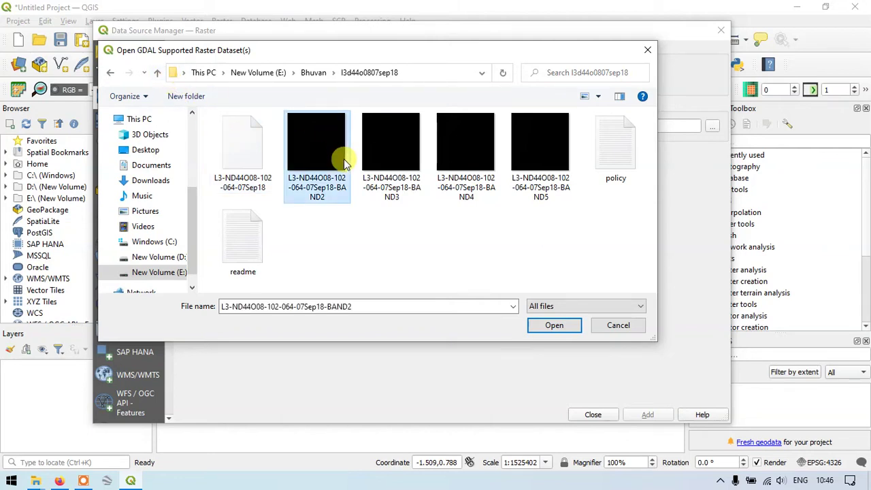
pyautogui.keyDown('shift'); pyautogui.click(556, 185); pyautogui.keyUp('shift')
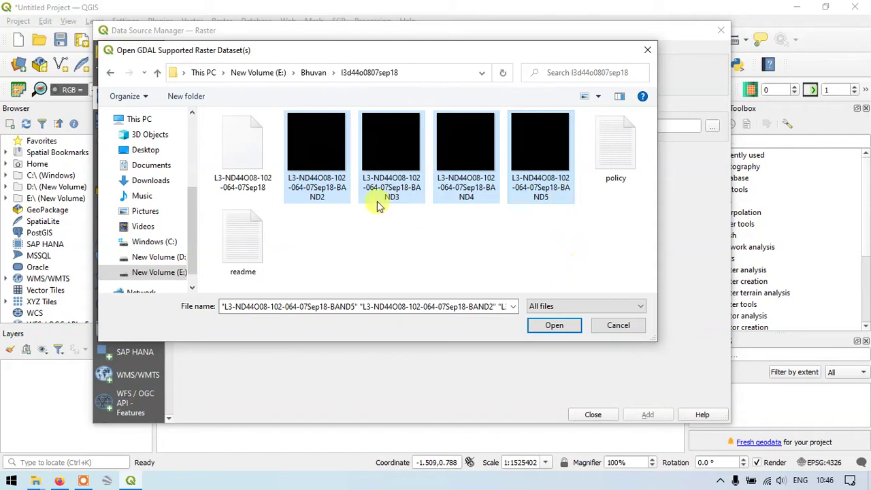
pyautogui.click(552, 327)
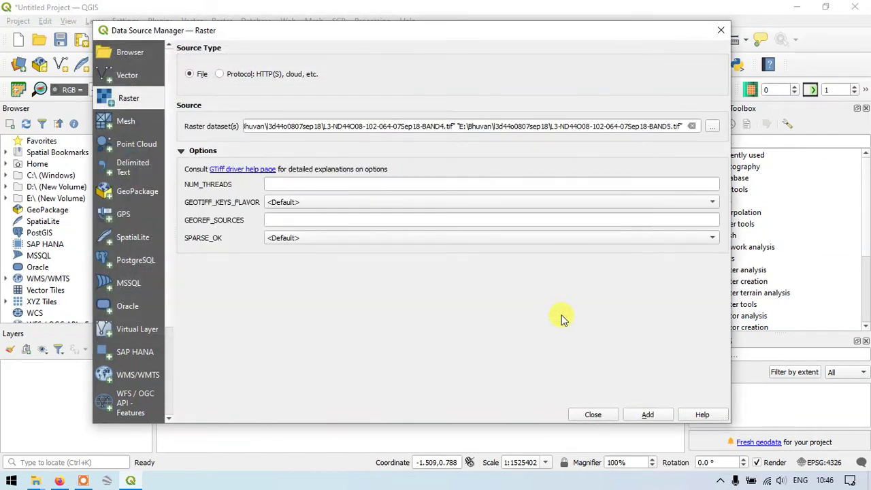
pyautogui.click(647, 415)
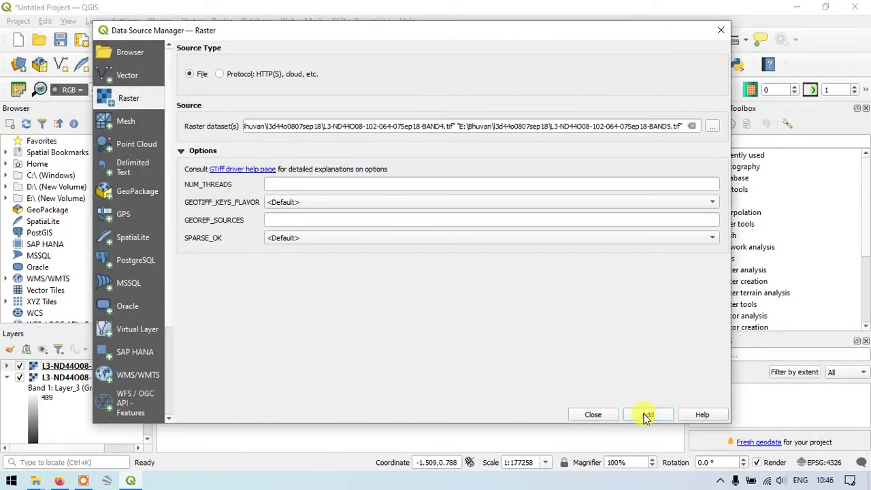
pyautogui.click(720, 32)
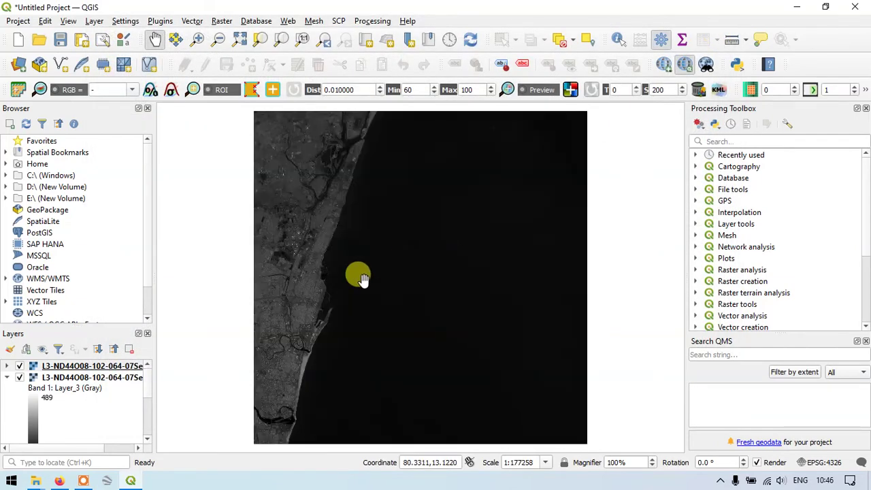
# - Collapse the legends of the lower band layers in the Layers panel
pyautogui.click(6, 379)
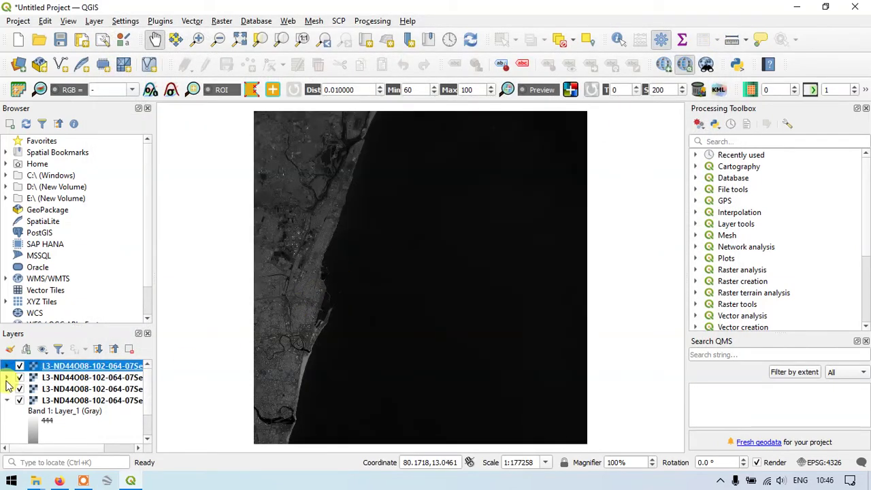
pyautogui.click(6, 400)
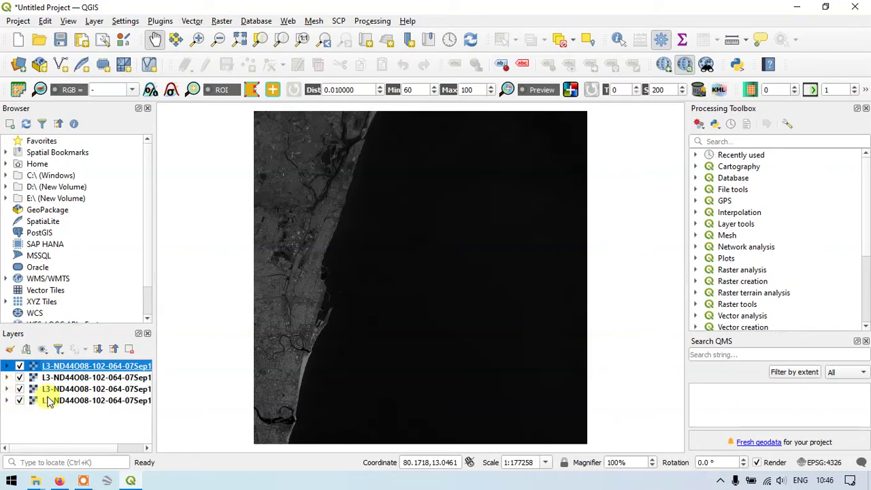
pyautogui.click(220, 22)
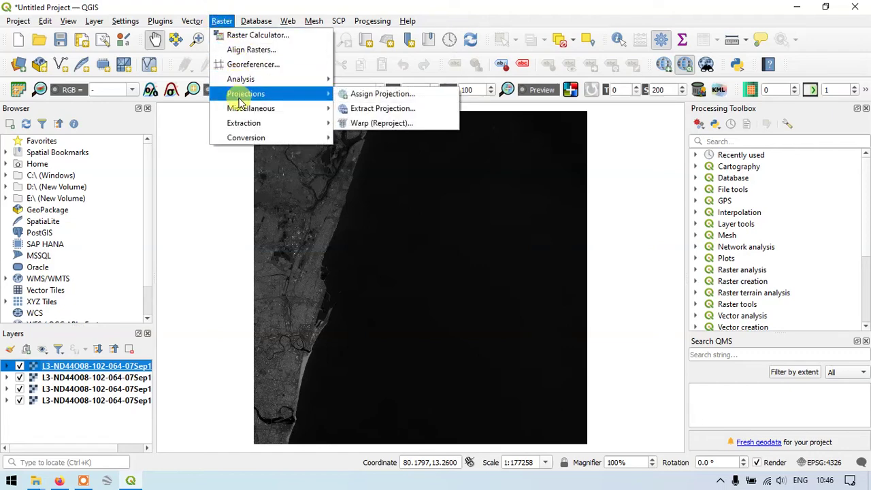
pyautogui.moveTo(250, 108)
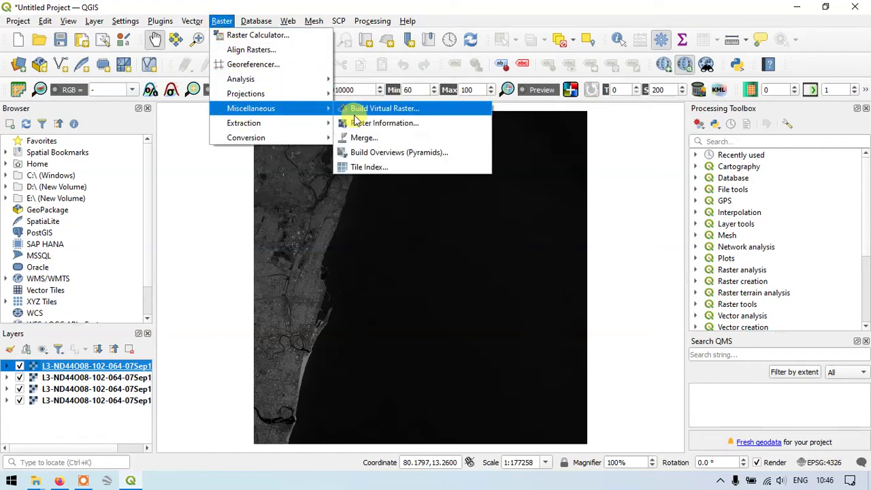
# - Merge all four band layers with 'separate band' enabled into a Merged raster
pyautogui.click(360, 138)
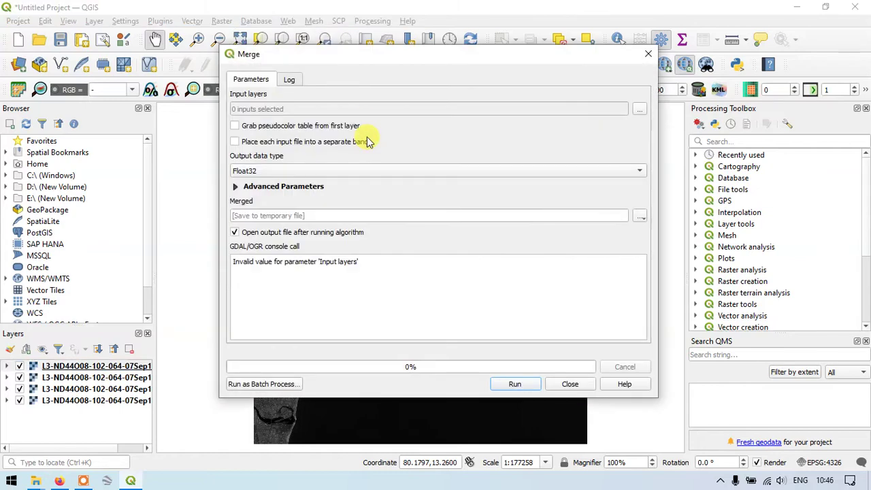
pyautogui.click(640, 109)
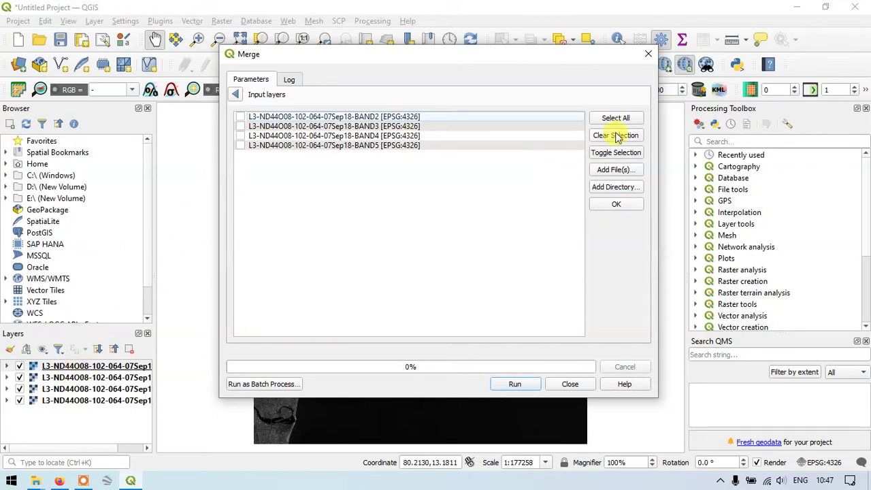
pyautogui.click(627, 119)
pyautogui.click(627, 207)
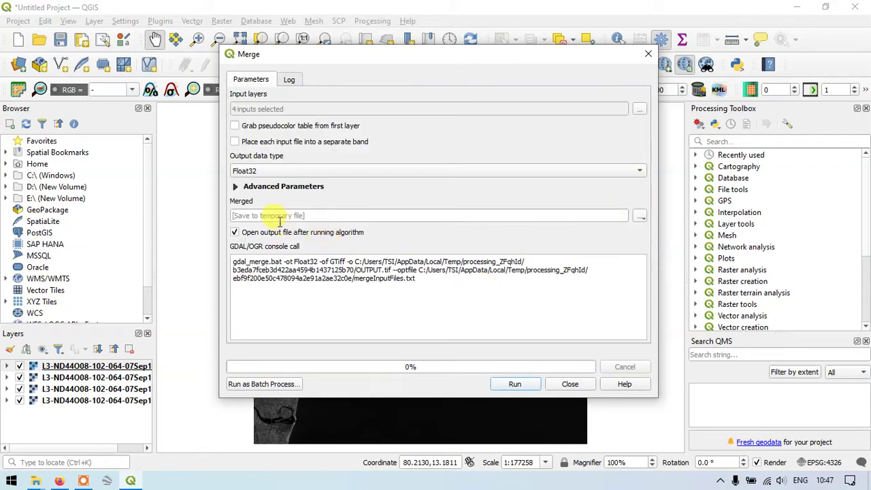
pyautogui.click(288, 142)
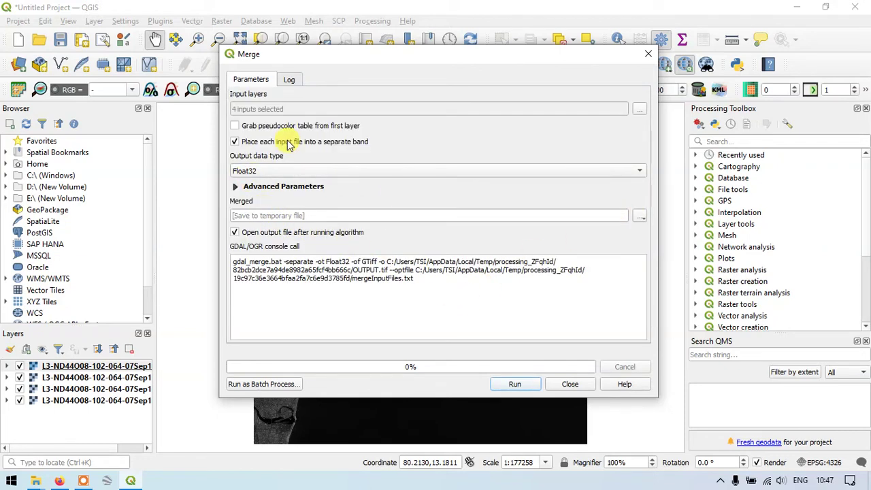
pyautogui.click(517, 384)
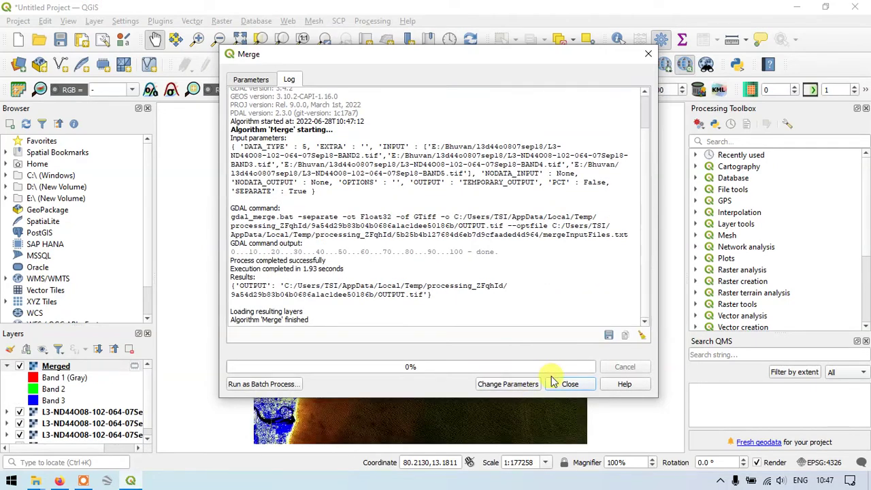
pyautogui.click(570, 384)
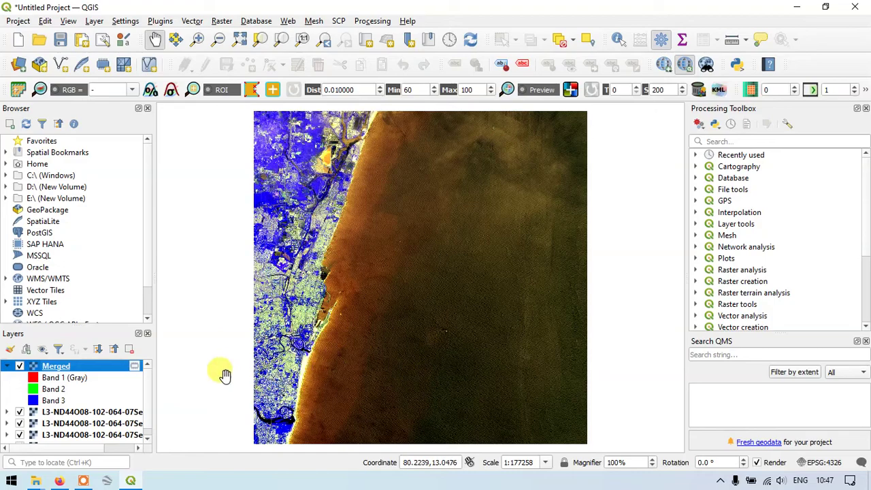
# - Zoom and pan around the merged Chennai image
pyautogui.scroll(1, 328, 293)
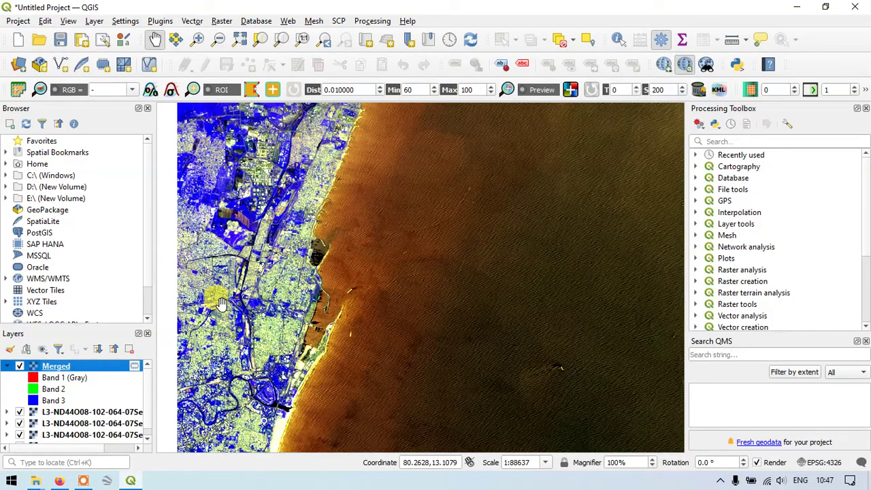
pyautogui.moveTo(221, 303); pyautogui.dragTo(269, 301)
pyautogui.scroll(2, 270, 301)
pyautogui.scroll(-1, 269, 302)
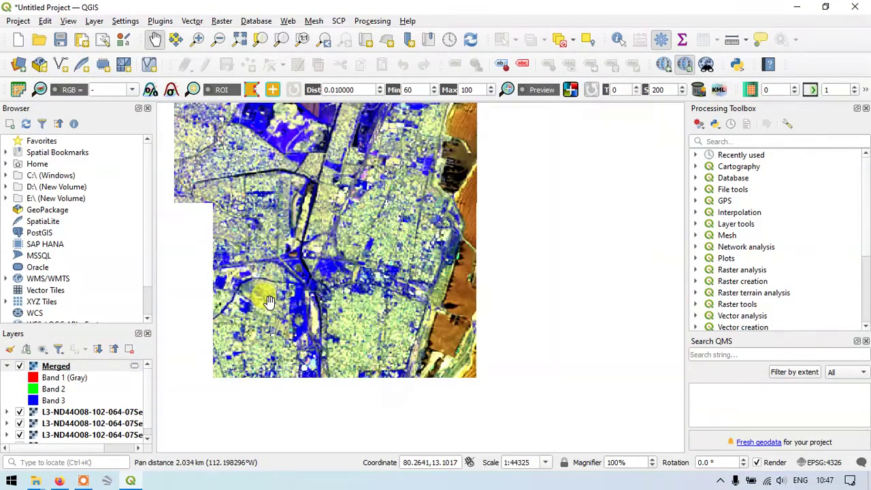
pyautogui.scroll(-1, 269, 301)
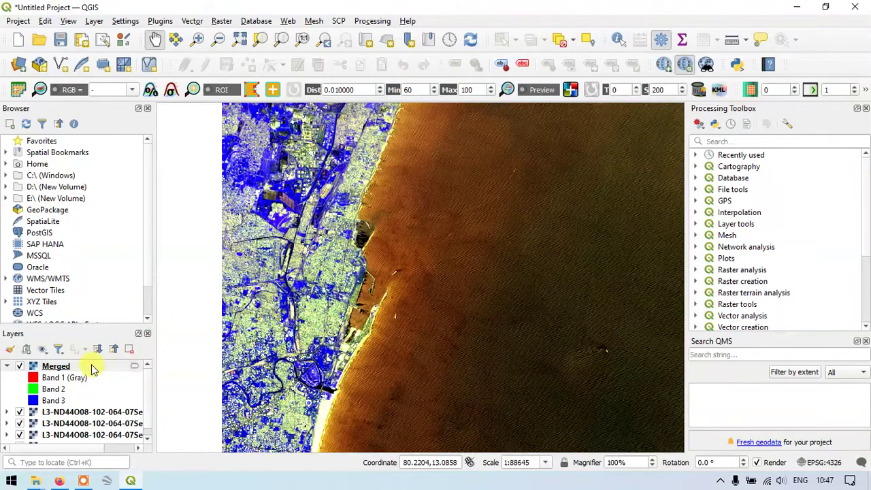
pyautogui.rightClick(93, 369)
# - Preview the Merged layer with Band 4 red, Band 3 green, Band 2 blue
pyautogui.click(110, 357)
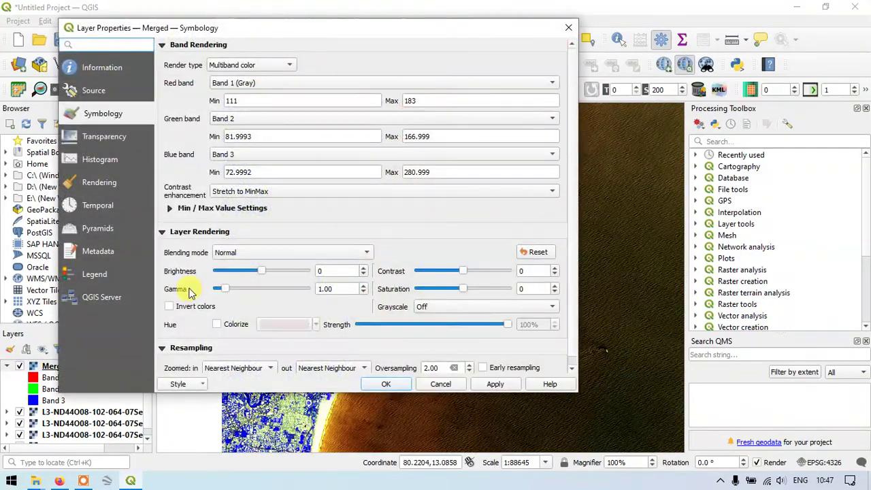
pyautogui.click(274, 83)
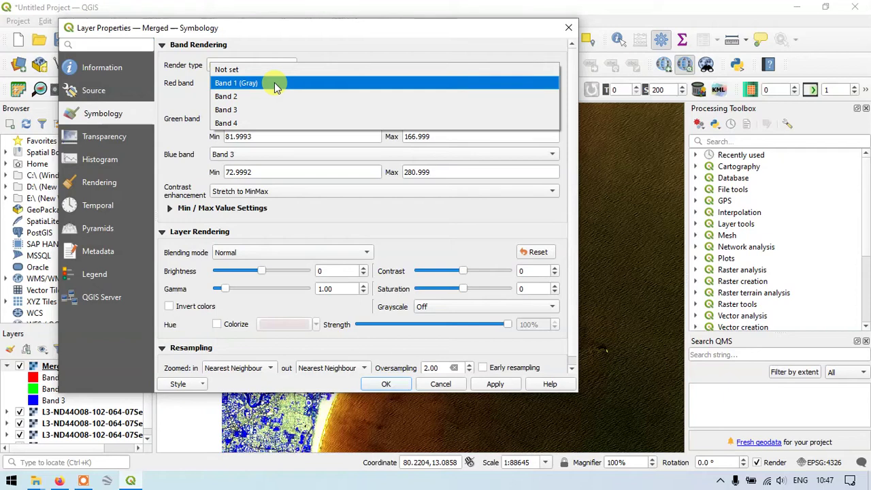
pyautogui.click(235, 122)
pyautogui.click(233, 119)
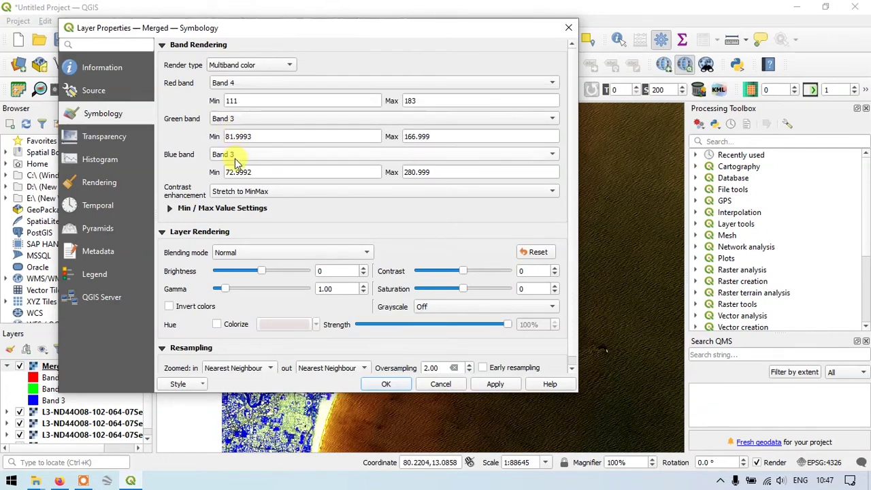
pyautogui.click(230, 155)
pyautogui.click(230, 140)
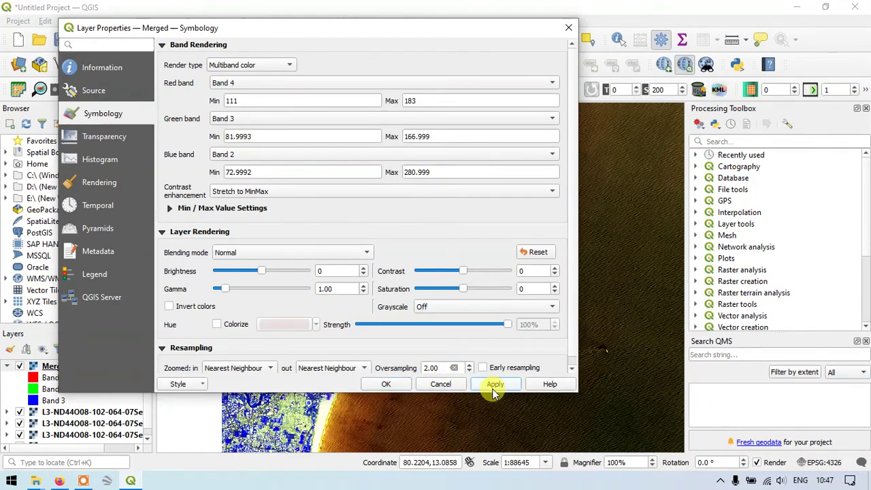
pyautogui.click(495, 384)
pyautogui.moveTo(296, 32)
pyautogui.mouseDown()
pyautogui.moveTo(2, 81)
pyautogui.moveTo(266, 278)
pyautogui.moveTo(651, 140)
pyautogui.moveTo(592, 66)
pyautogui.moveTo(416, 70)
pyautogui.mouseUp()
# - Revert the channels to Band 1 red, Band 2 green, Band 3 blue and apply
pyautogui.click(356, 116)
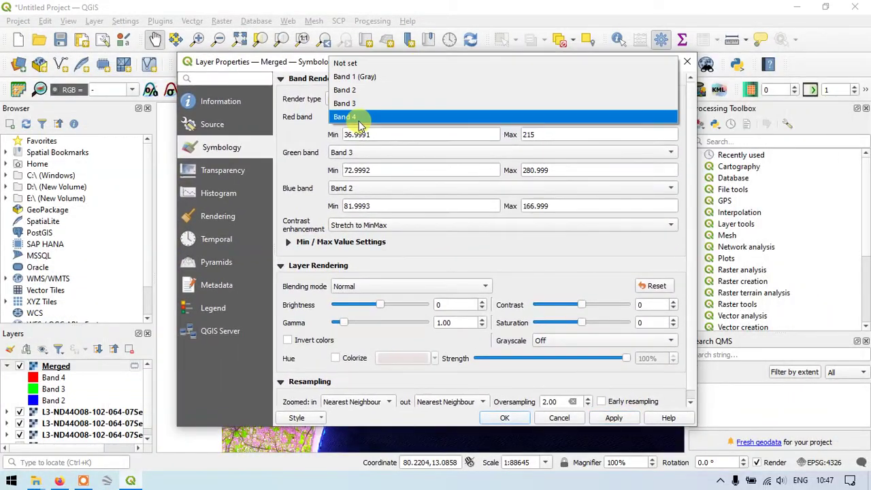
pyautogui.click(364, 80)
pyautogui.click(367, 152)
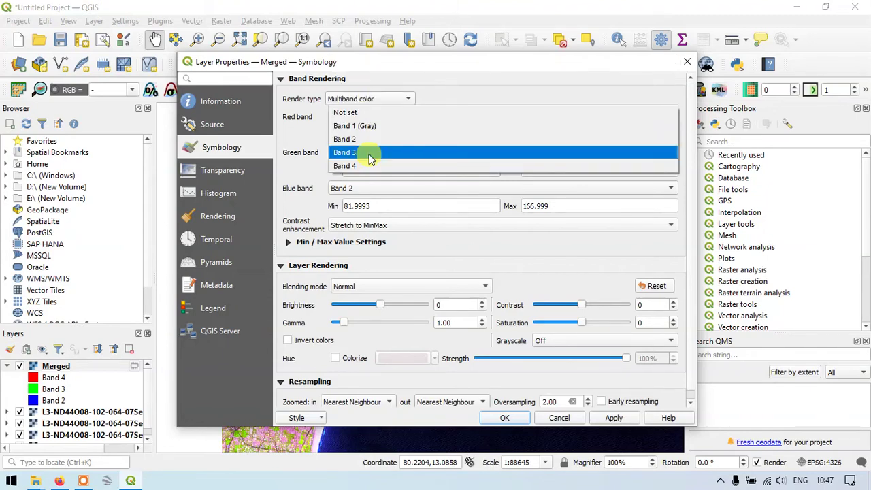
pyautogui.click(367, 140)
pyautogui.click(371, 188)
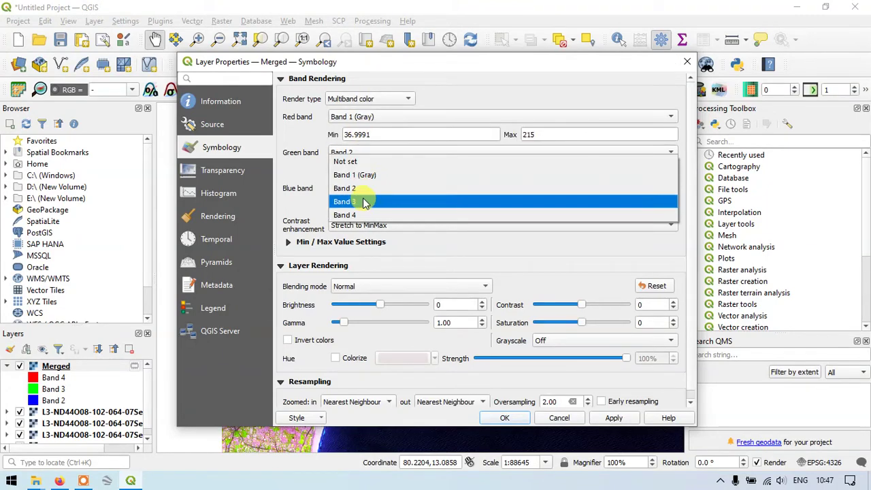
pyautogui.click(627, 424)
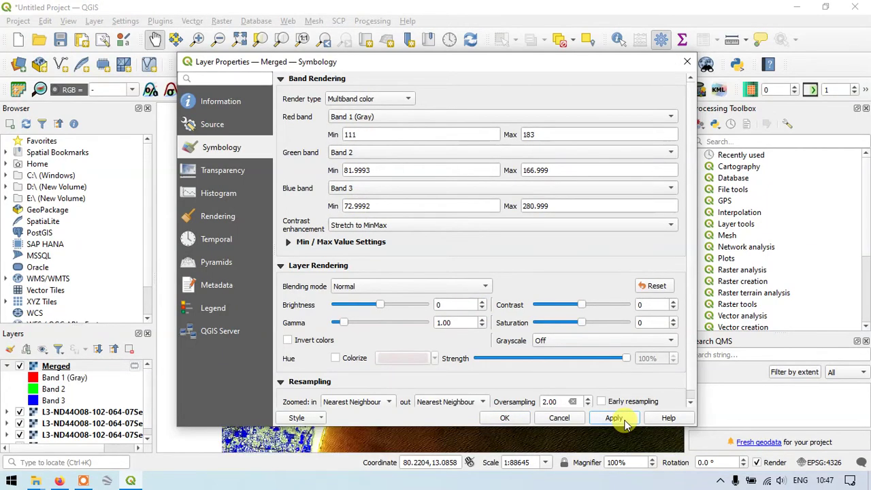
pyautogui.moveTo(398, 73)
pyautogui.mouseDown()
pyautogui.moveTo(700, 81)
pyautogui.moveTo(538, 35)
pyautogui.moveTo(452, 60)
pyautogui.mouseUp()
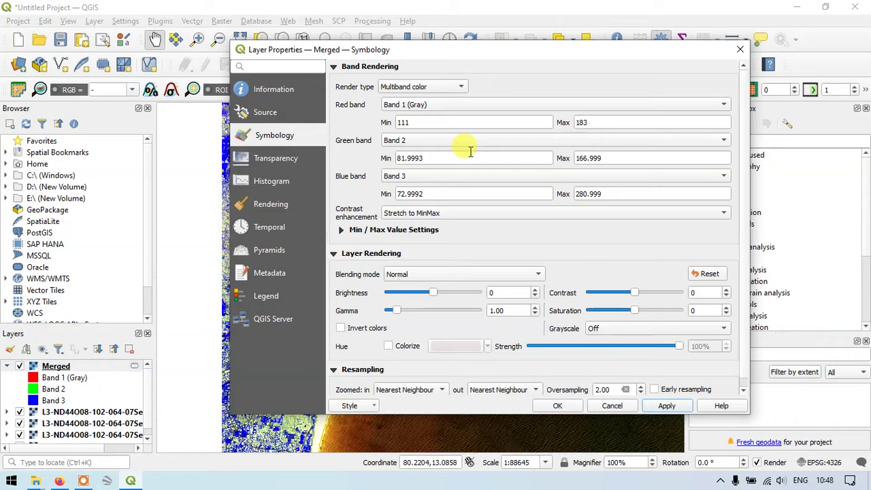
# - Set Red to Band 3, Green to Band 2, Blue to Band 1, then apply and accept
pyautogui.click(460, 104)
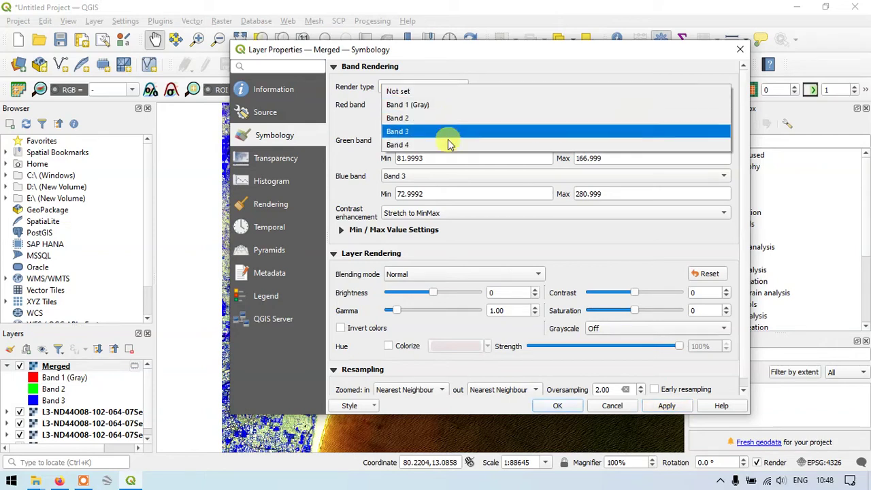
pyautogui.click(447, 132)
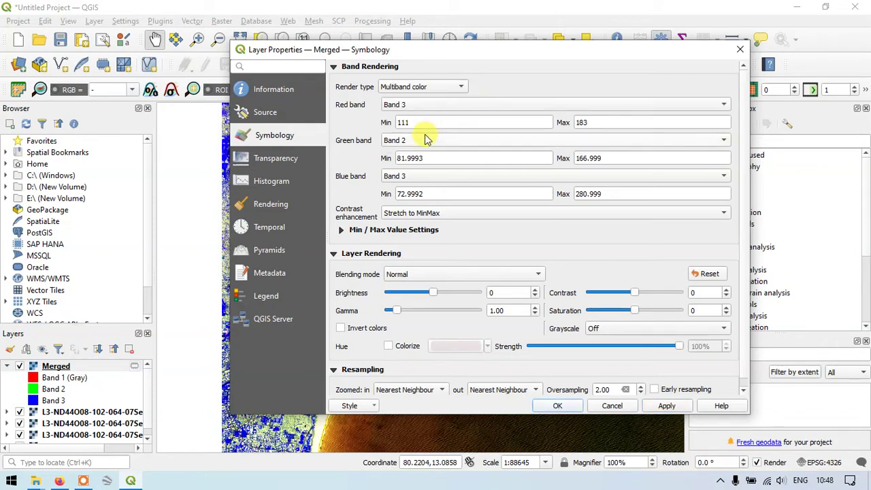
pyautogui.click(423, 140)
pyautogui.click(423, 140)
pyautogui.click(424, 176)
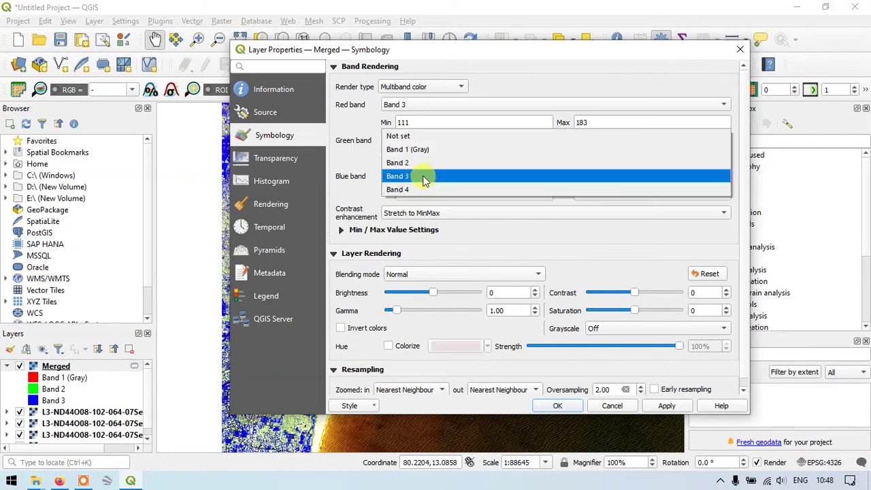
pyautogui.click(418, 148)
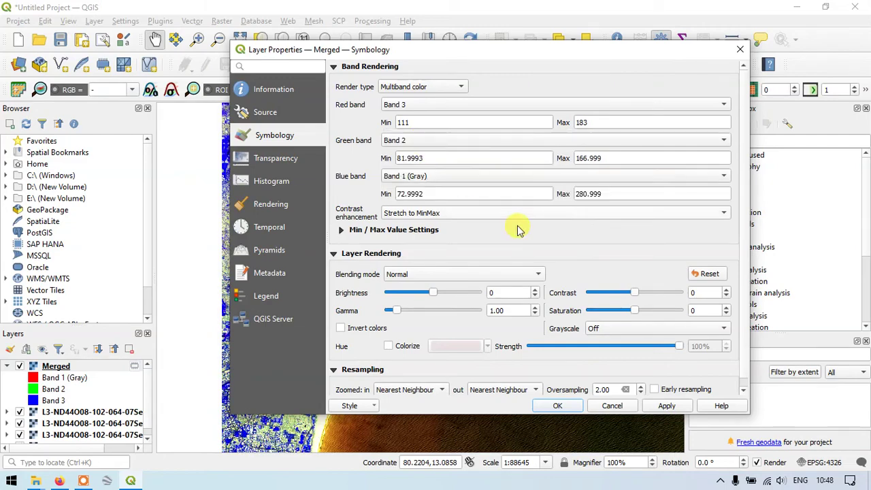
pyautogui.click(664, 407)
pyautogui.click(557, 406)
# - Pan and zoom across Chennai's coast to inspect the red vegetation in the composite
pyautogui.moveTo(344, 204)
pyautogui.mouseDown()
pyautogui.moveTo(383, 243)
pyautogui.moveTo(330, 388)
pyautogui.mouseUp()
pyautogui.scroll(1, 388, 264)
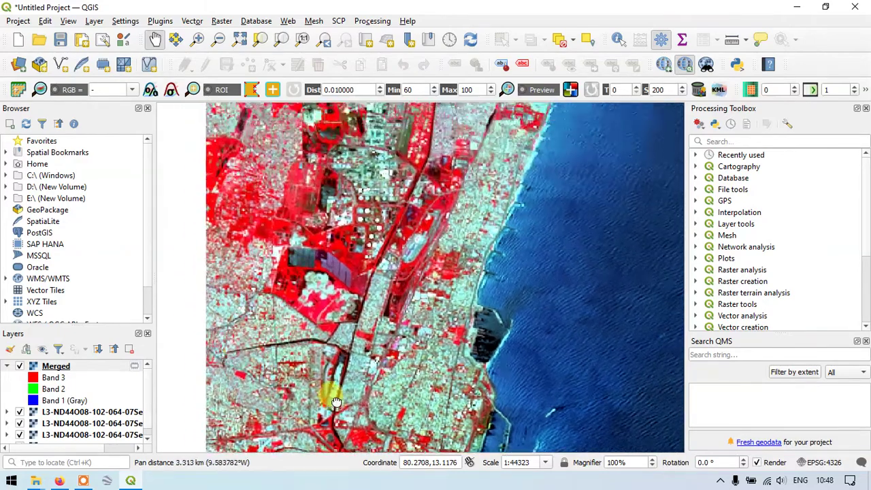
pyautogui.moveTo(370, 249)
pyautogui.mouseDown()
pyautogui.moveTo(395, 362)
pyautogui.moveTo(439, 170)
pyautogui.mouseUp()
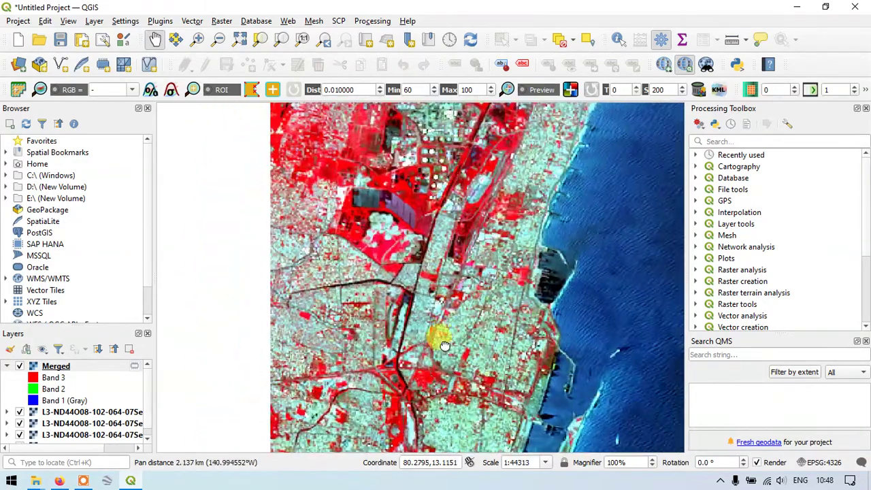
pyautogui.moveTo(439, 335)
pyautogui.mouseDown()
pyautogui.moveTo(440, 276)
pyautogui.moveTo(473, 232)
pyautogui.moveTo(460, 297)
pyautogui.mouseUp()
pyautogui.scroll(1, 460, 300)
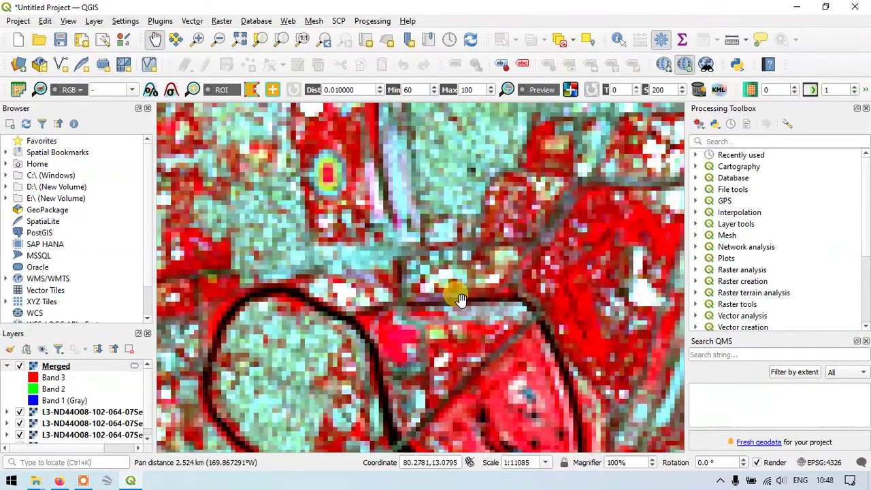
pyautogui.scroll(-1, 461, 299)
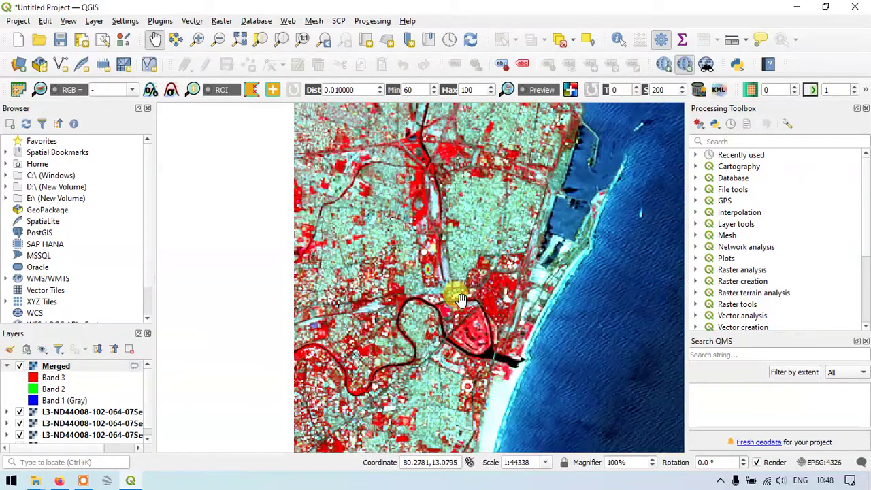
pyautogui.scroll(-1, 461, 300)
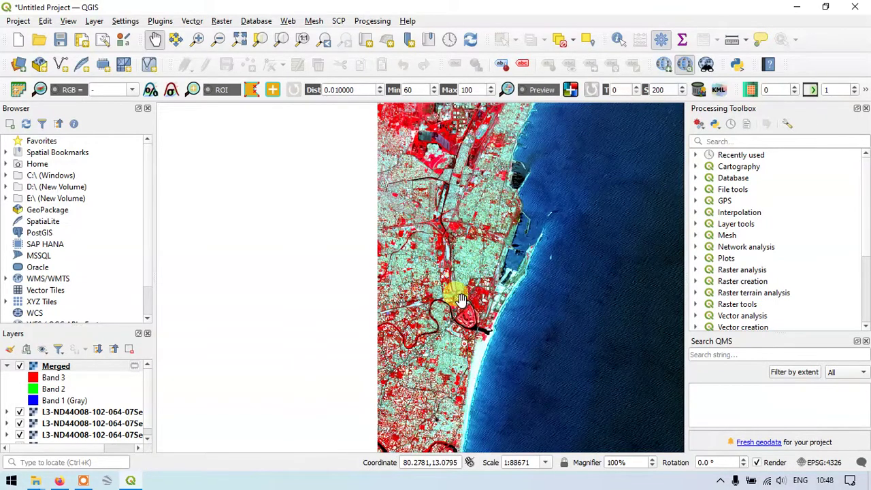
pyautogui.moveTo(461, 299); pyautogui.dragTo(338, 266)
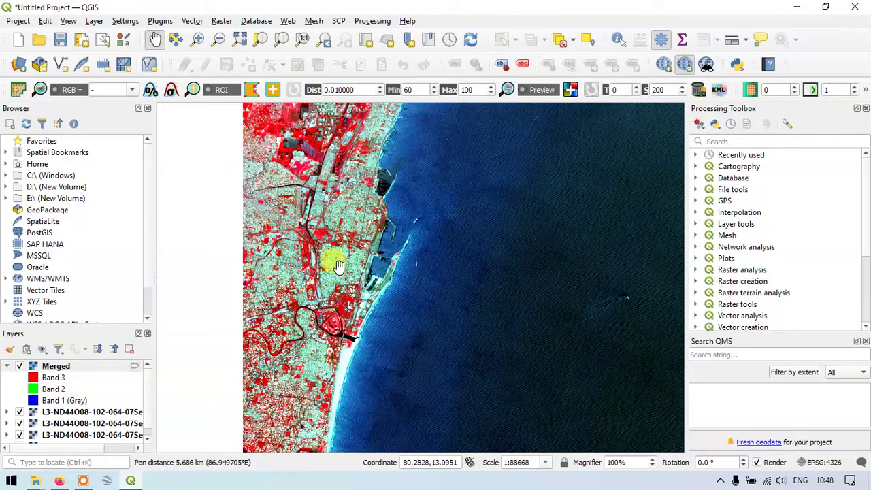